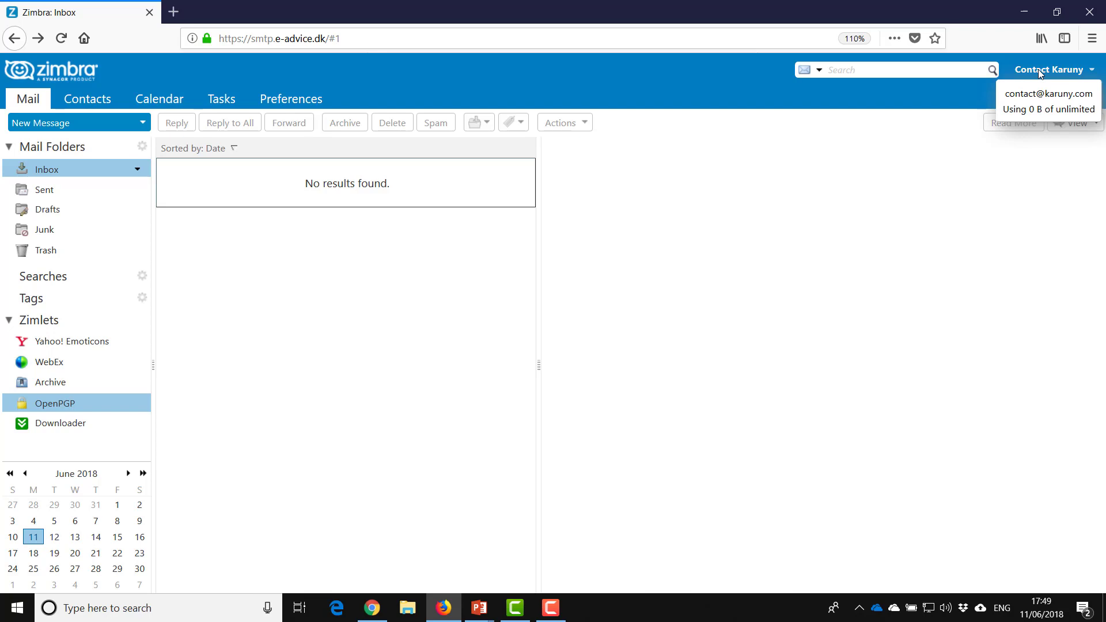
- Bring the Webmaster account's mailbox window to the front from the taskbar
click(379, 617)
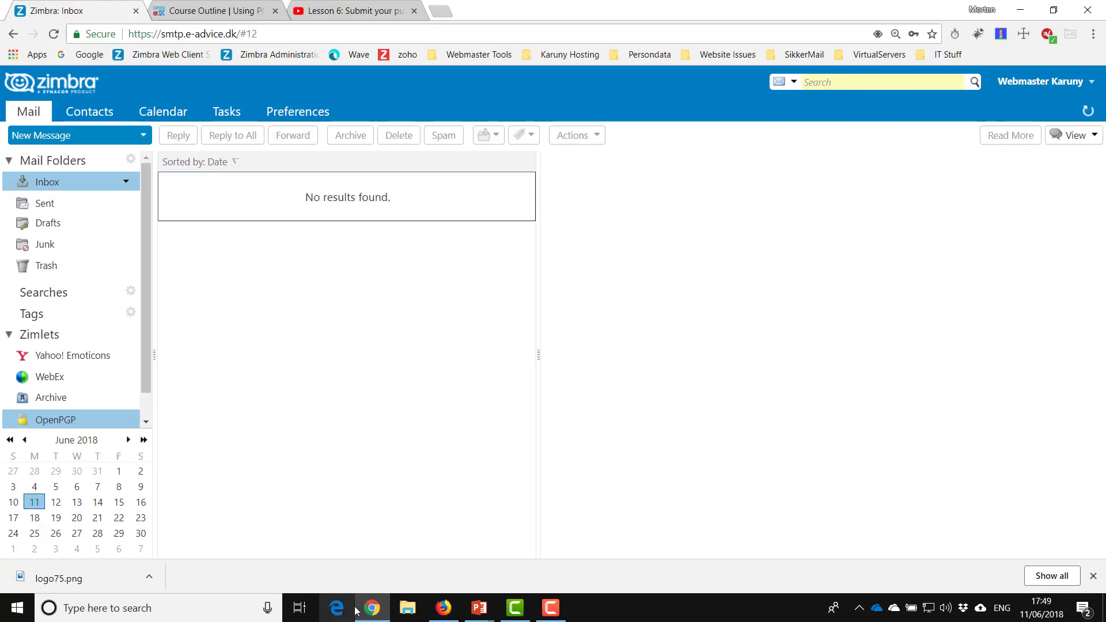
- Review the OpenPGP Manage Keys settings and cancel without saving
right_click(63, 423)
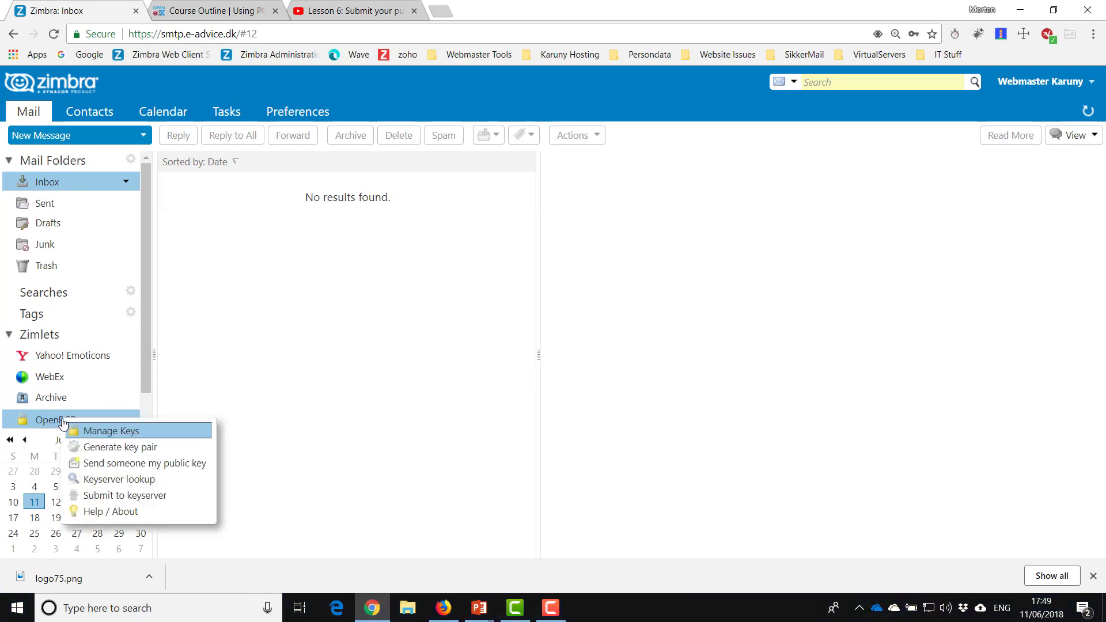
click(103, 431)
scroll(356, 438, down, 4)
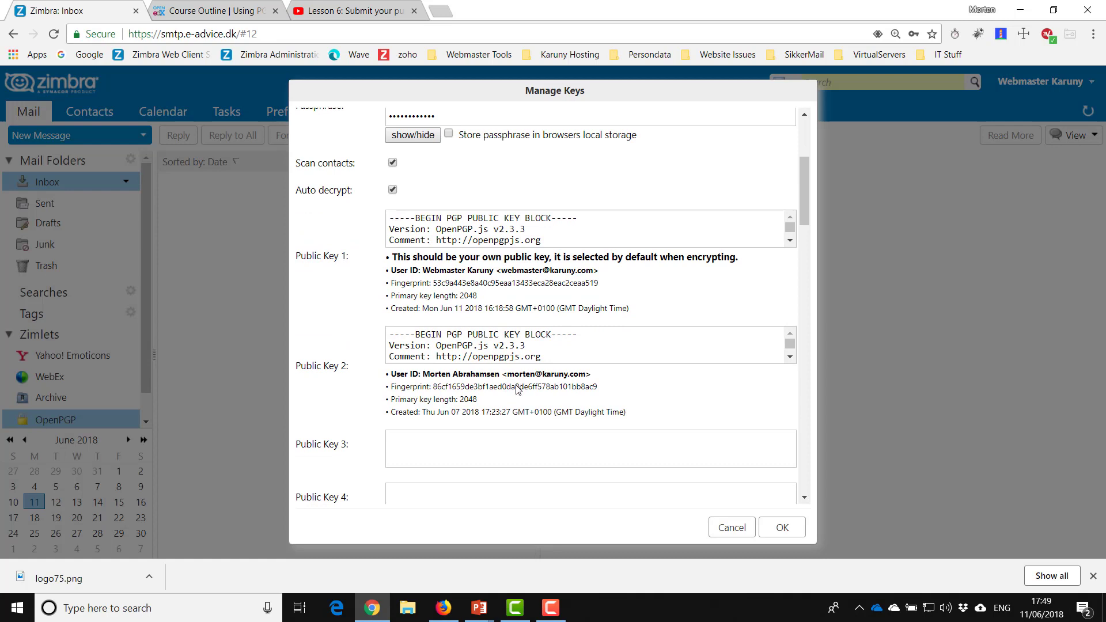
scroll(513, 398, down, 1)
scroll(517, 409, up, 3)
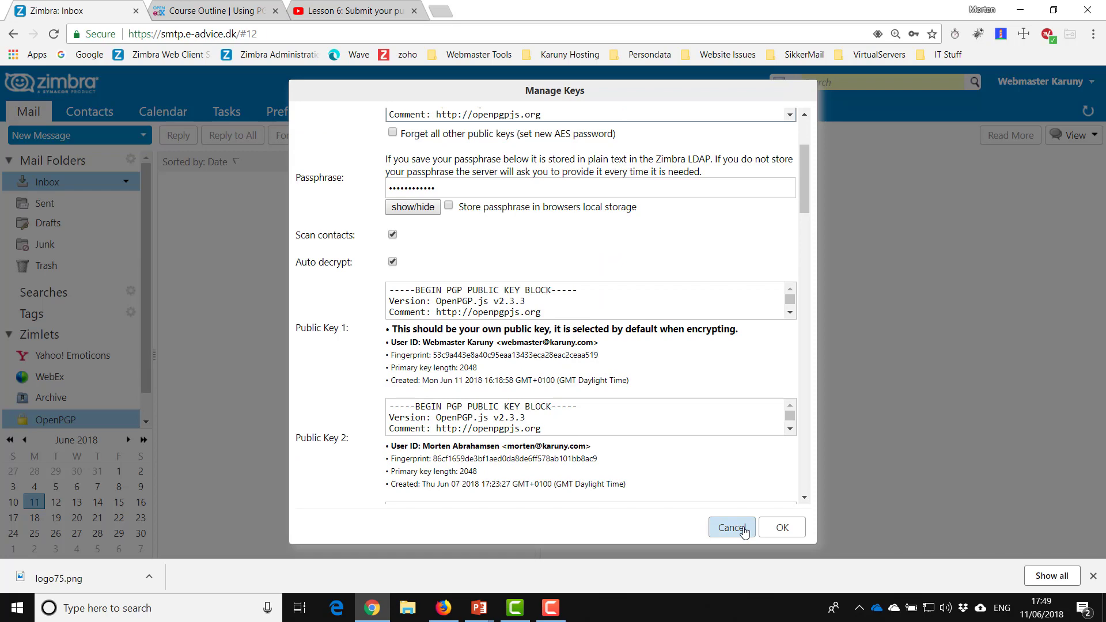
click(731, 528)
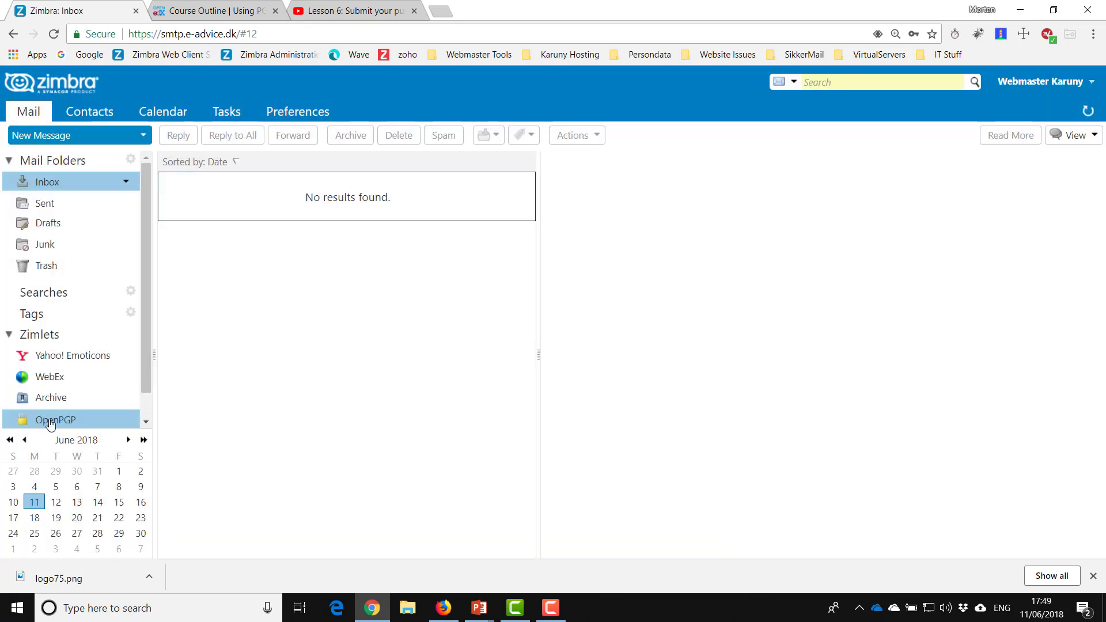
- Search the keyserver for the Contact account's address, which returns 404 Not found
right_click(54, 420)
click(121, 481)
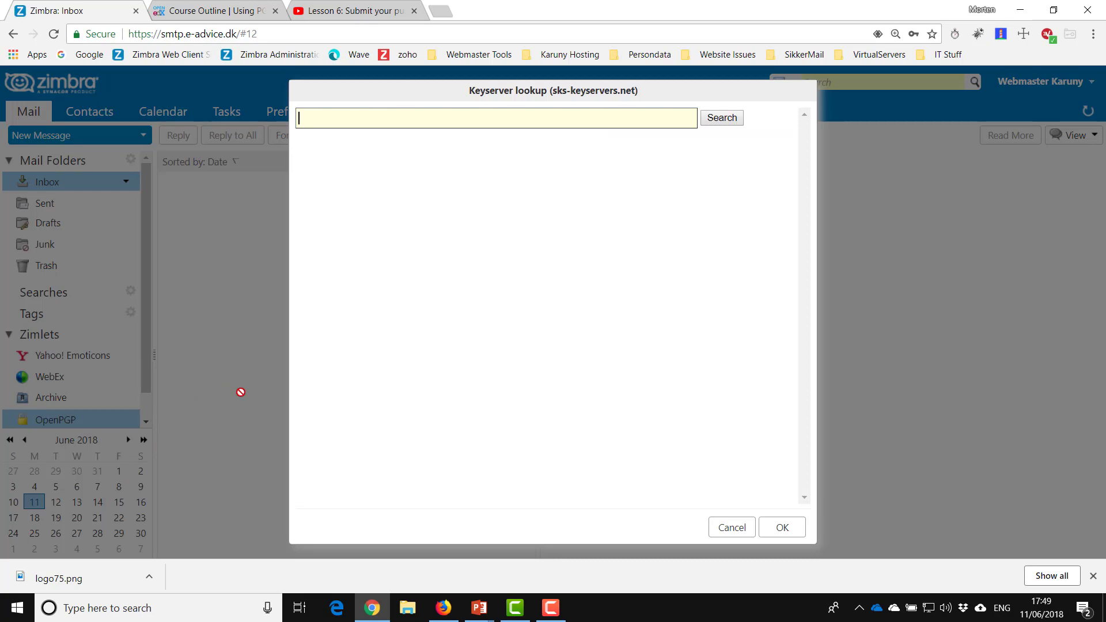
click(722, 119)
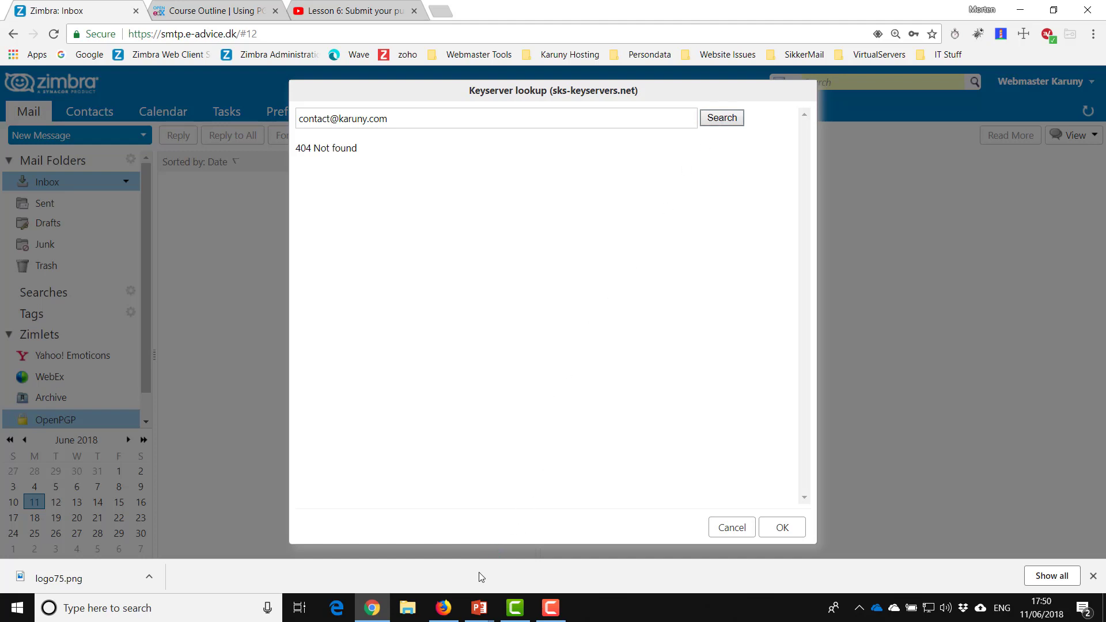
mouse_move(451, 609)
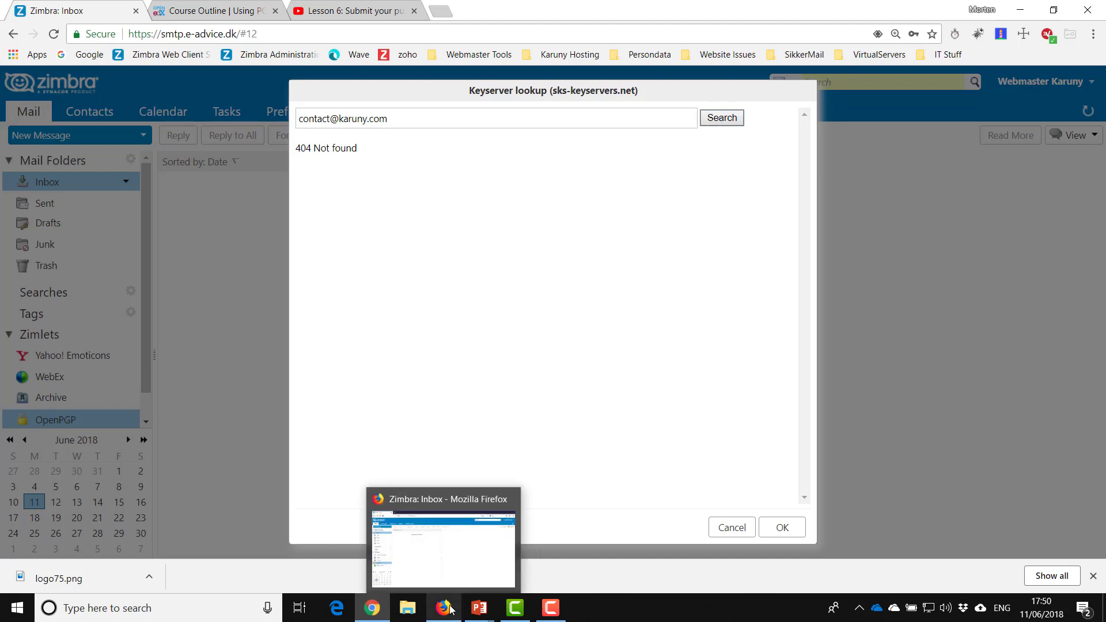
- From the Contact mailbox, submit its public key to the keyserver and dismiss the 1-key-added confirmation
click(451, 609)
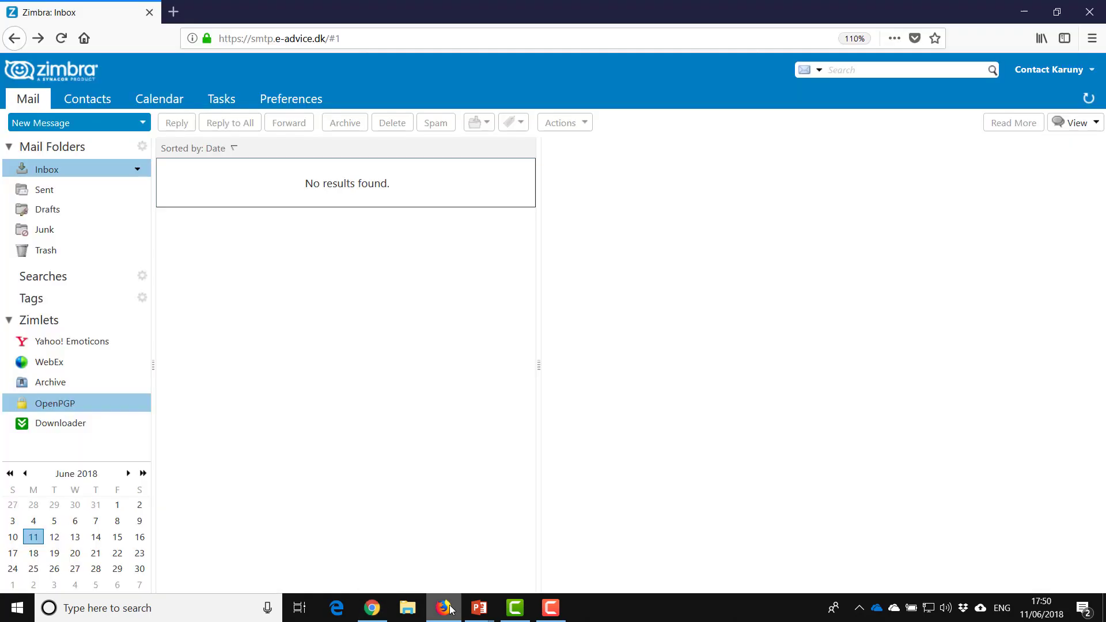
right_click(69, 409)
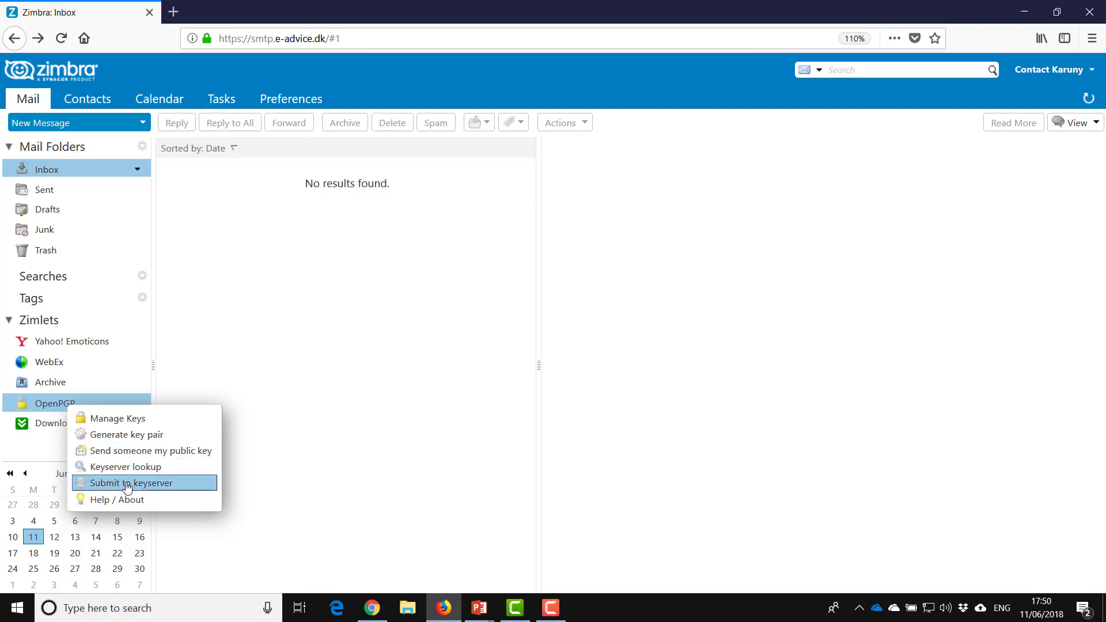
click(127, 487)
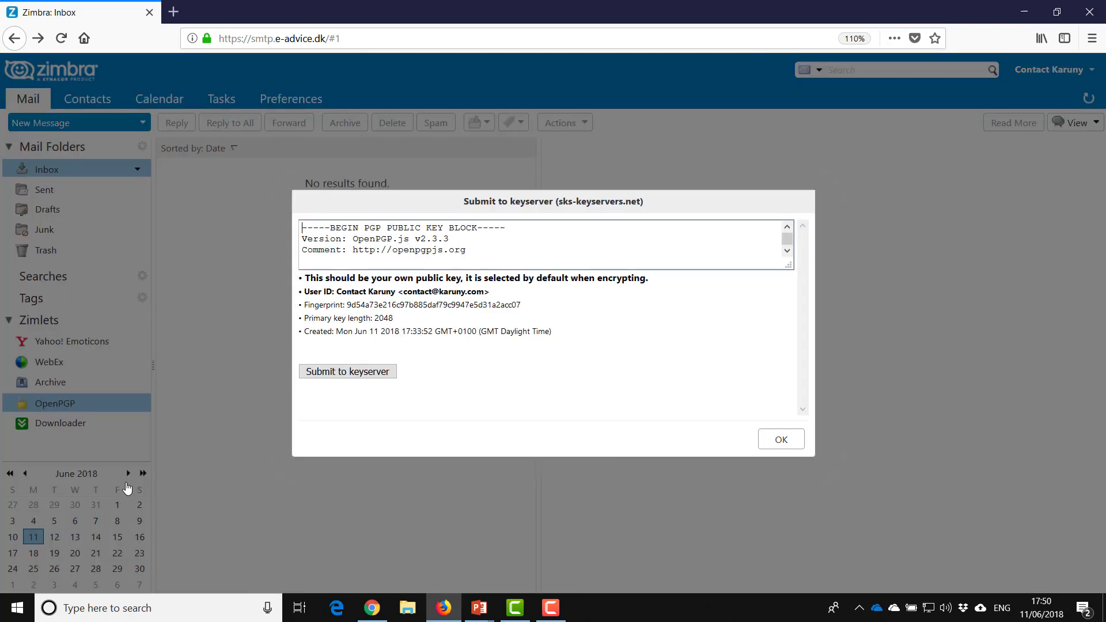
click(371, 371)
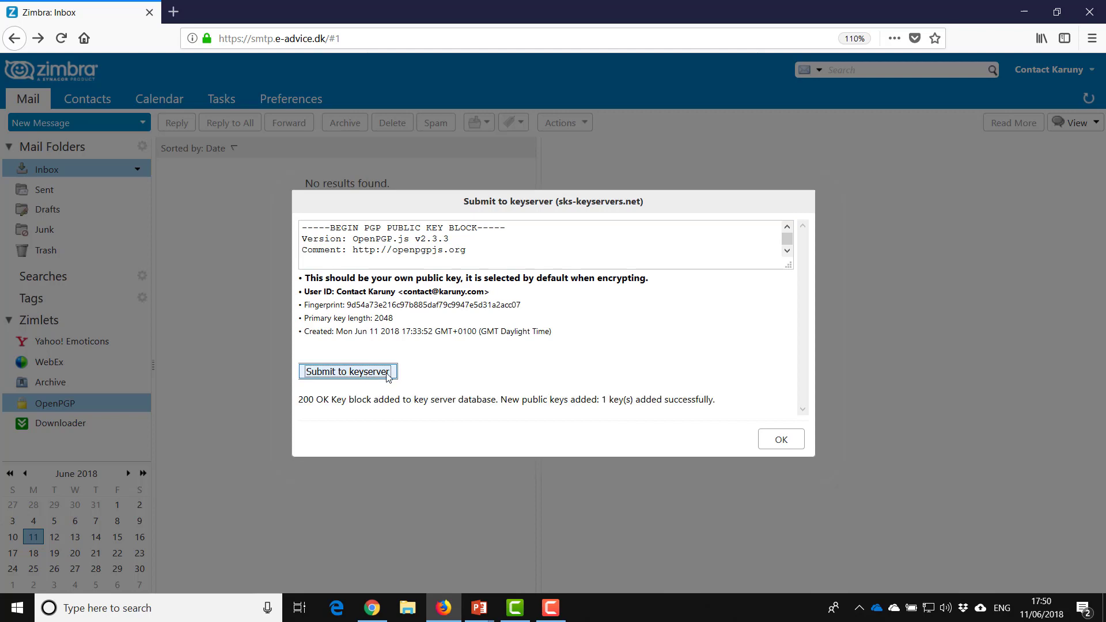
click(774, 441)
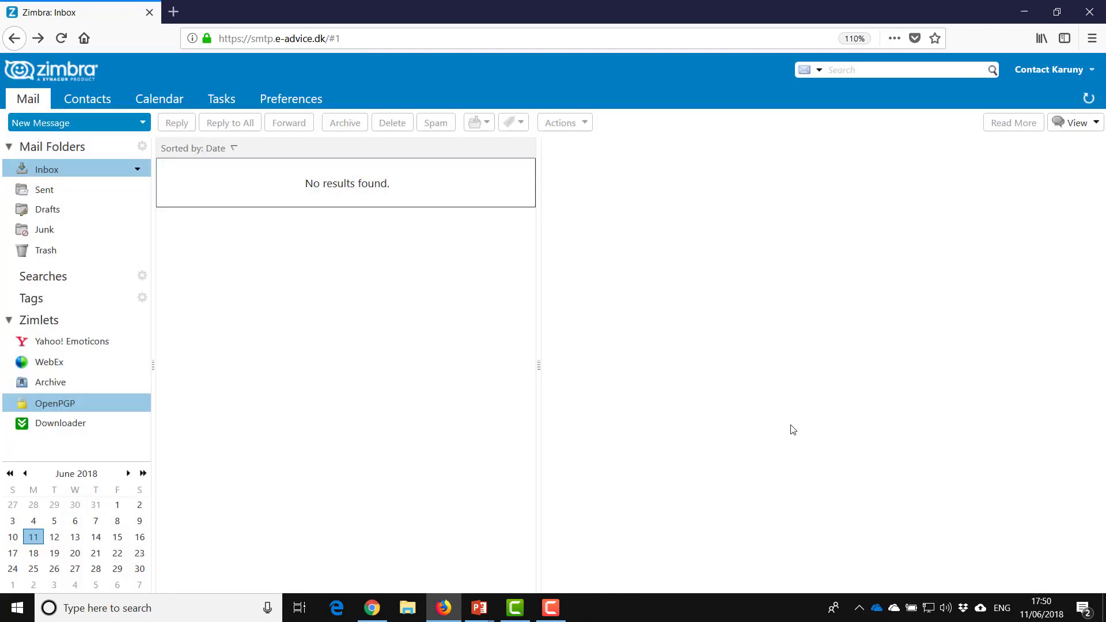
- In the Webmaster window, retry the keyserver search, then close the lookup
click(373, 613)
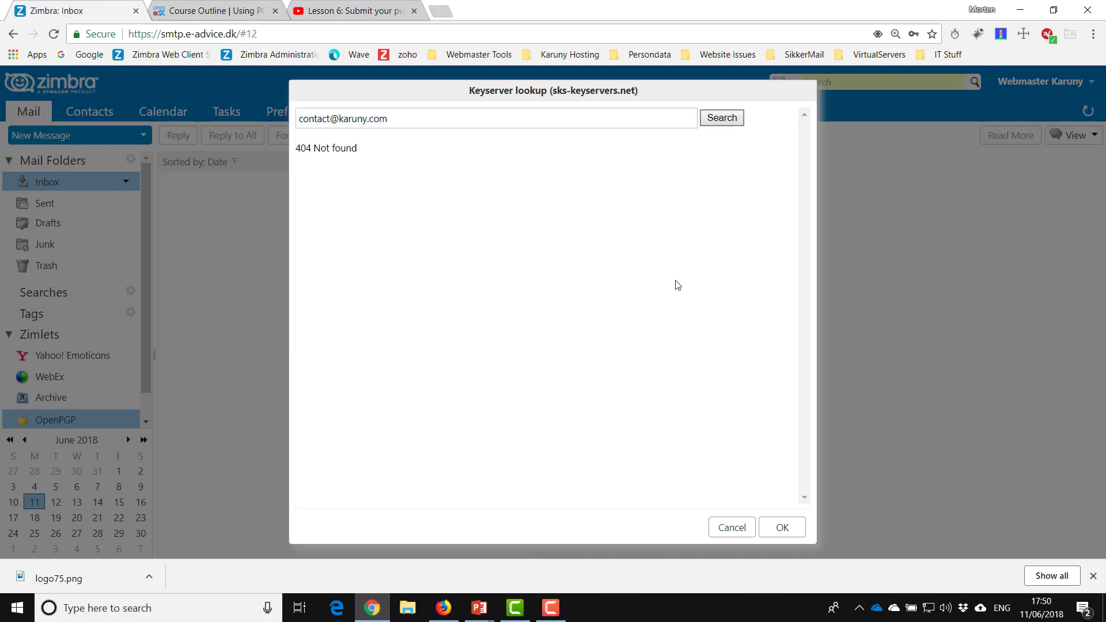
click(722, 122)
click(732, 526)
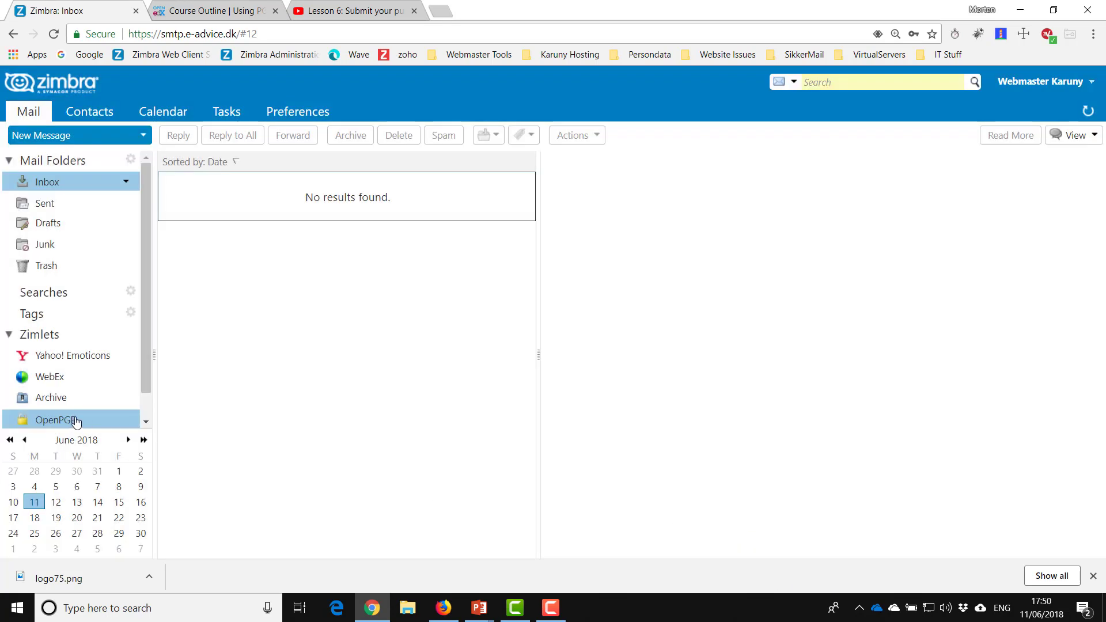
- Look up the Contact account's address again and import the found key as Public Key 3
right_click(74, 423)
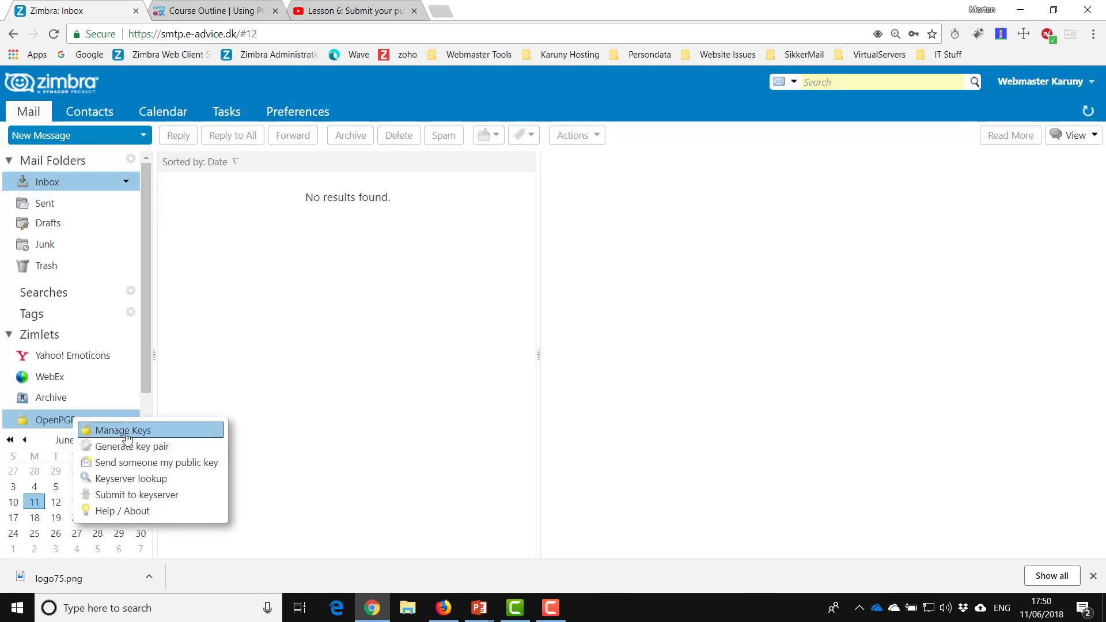
click(143, 480)
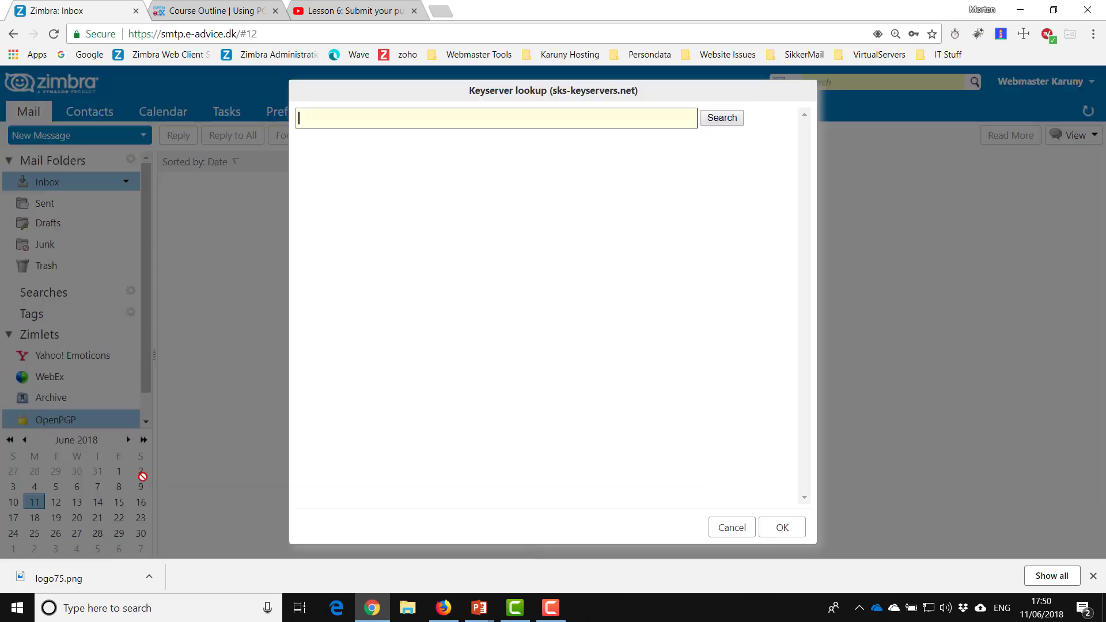
click(714, 119)
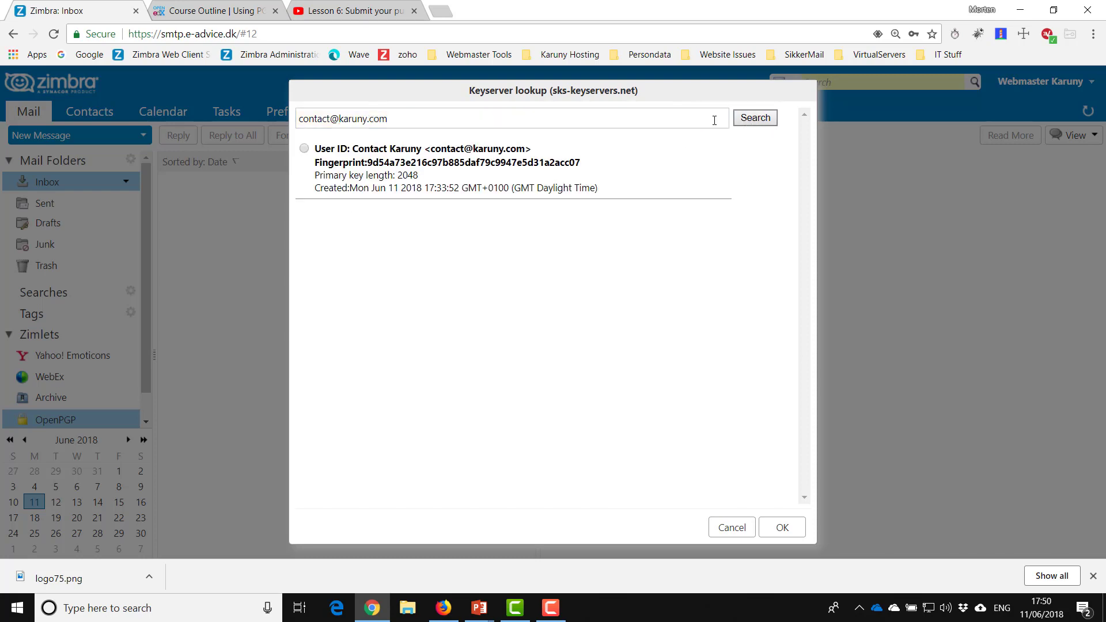
click(305, 149)
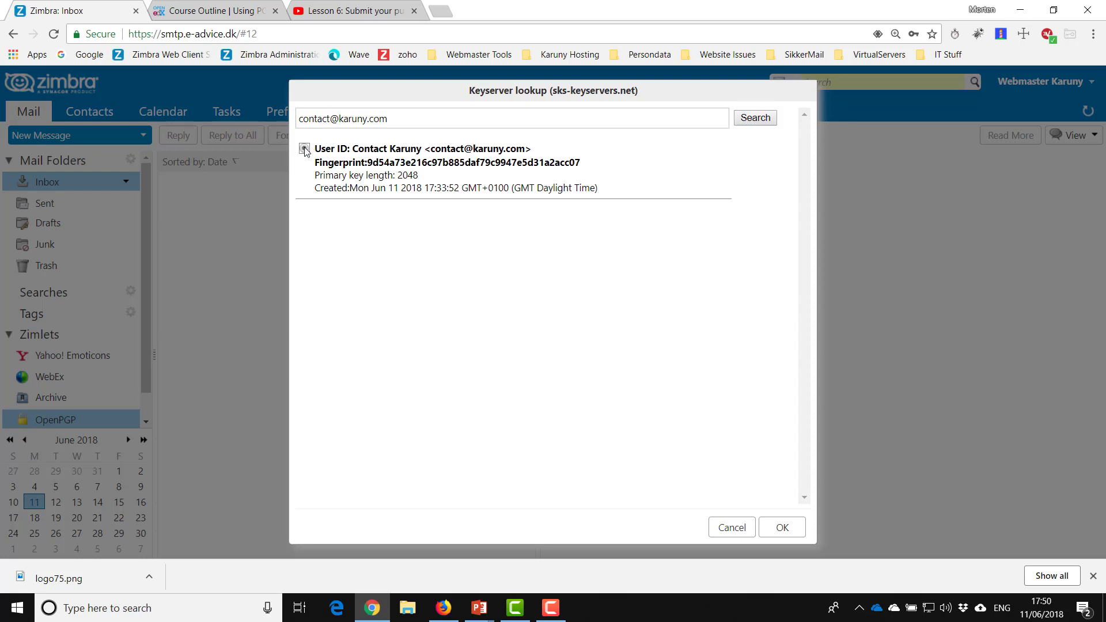
click(782, 528)
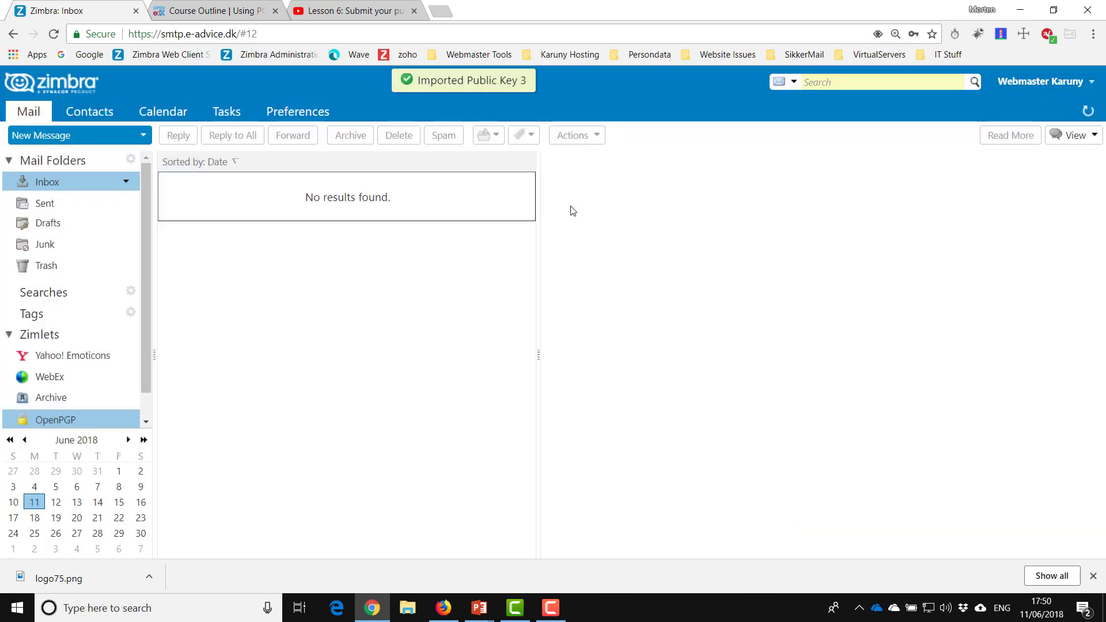
right_click(49, 420)
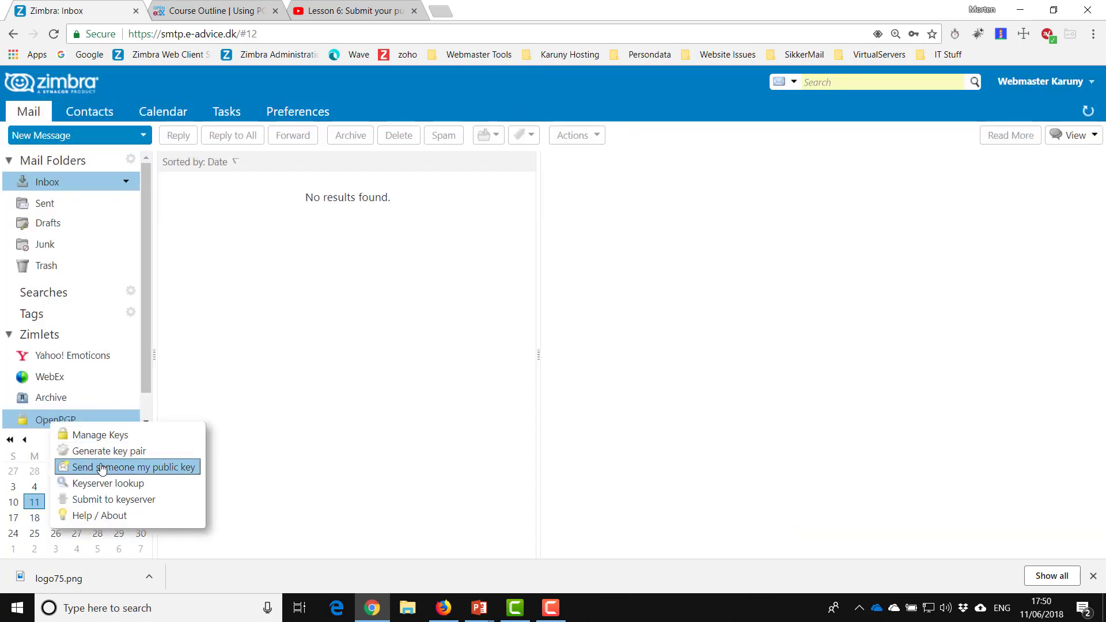
click(102, 436)
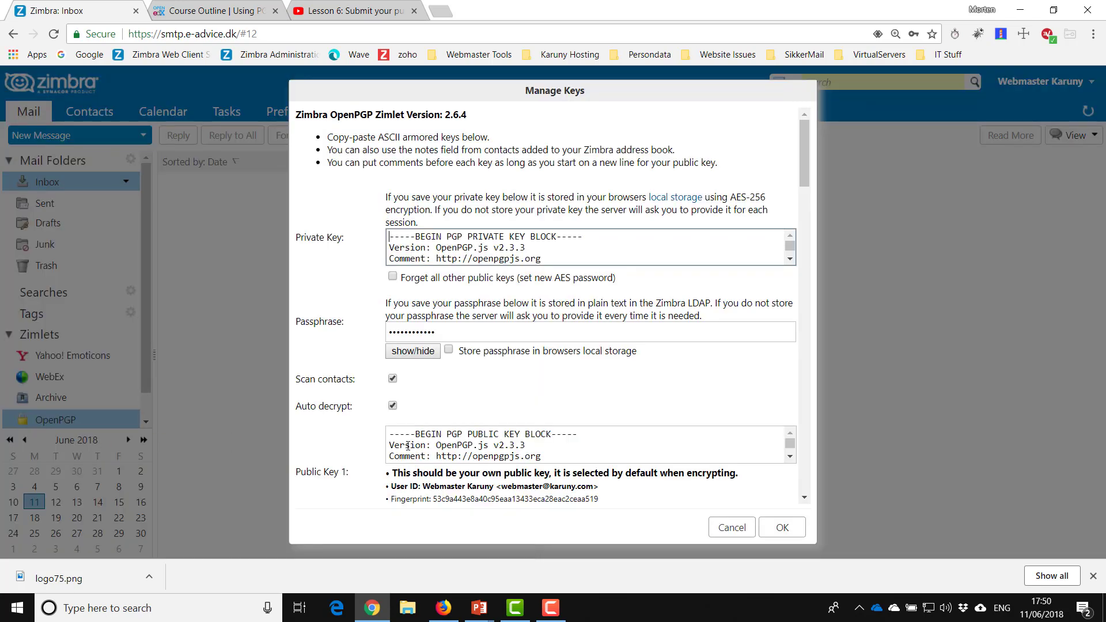
scroll(465, 429, down, 4)
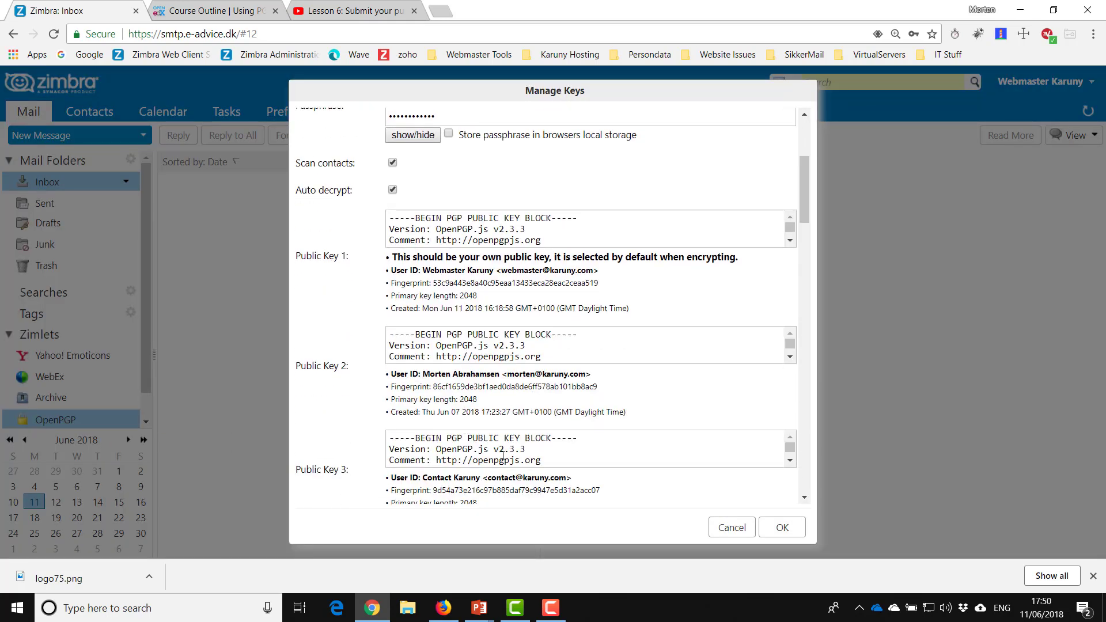
scroll(501, 459, down, 2)
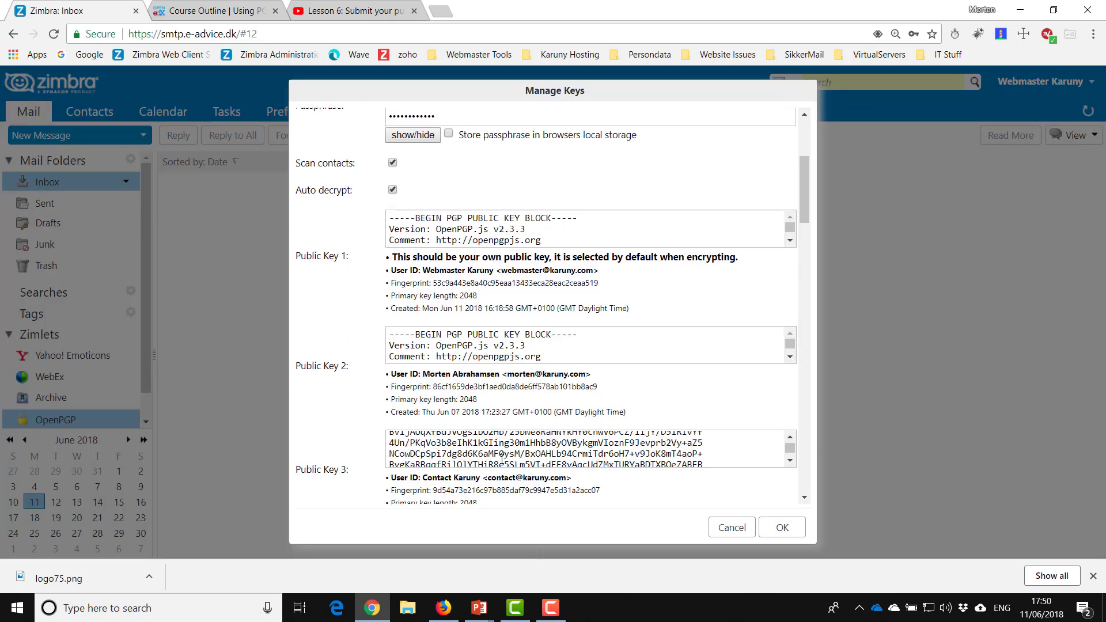
click(742, 534)
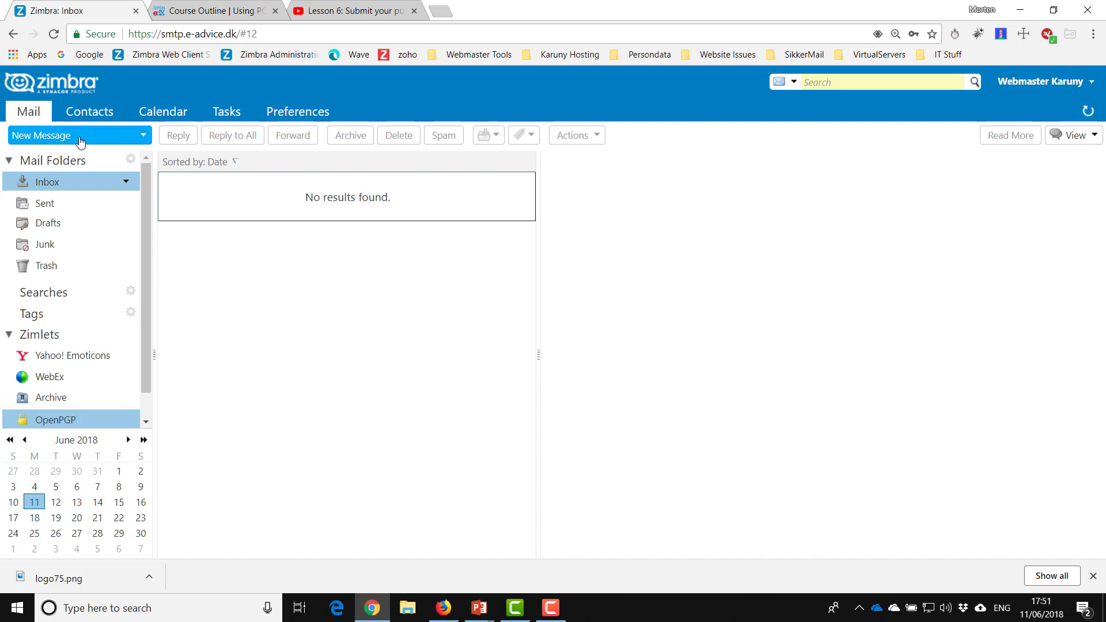
- Compose a new message to the Contact account with subject 'PGP test' and body 'Test sending with PGP'
click(55, 138)
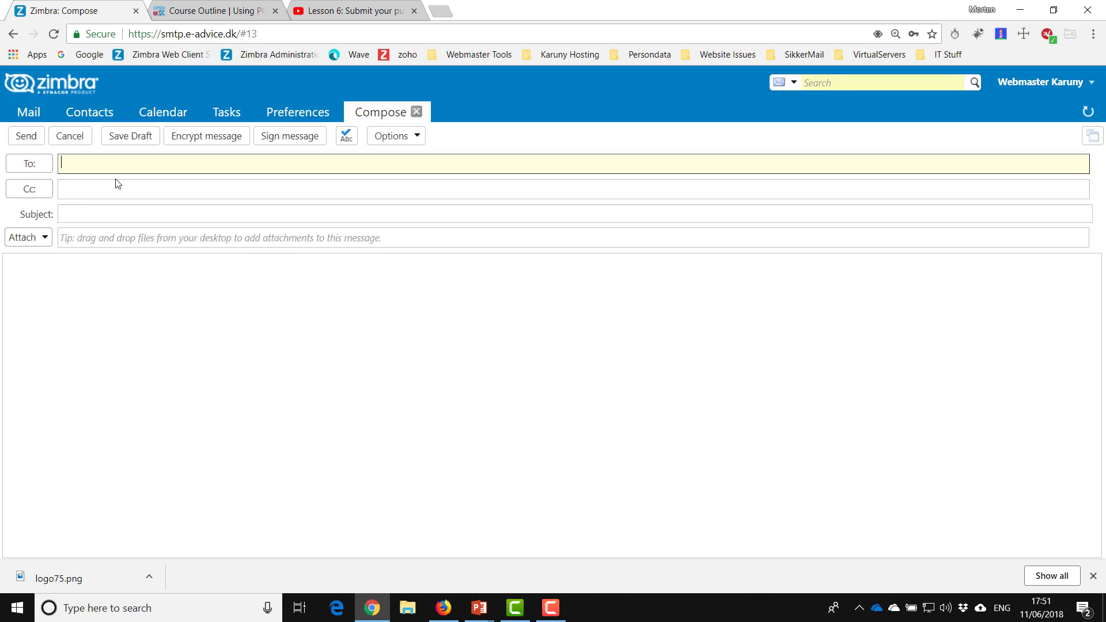
text(contact)
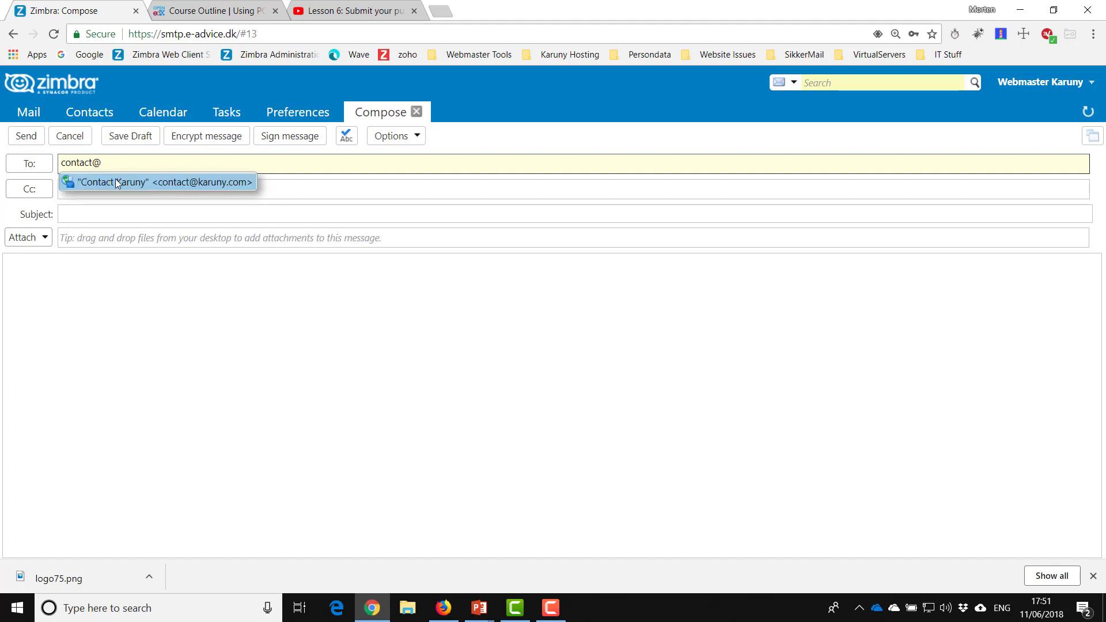
text(@)
click(116, 181)
click(125, 215)
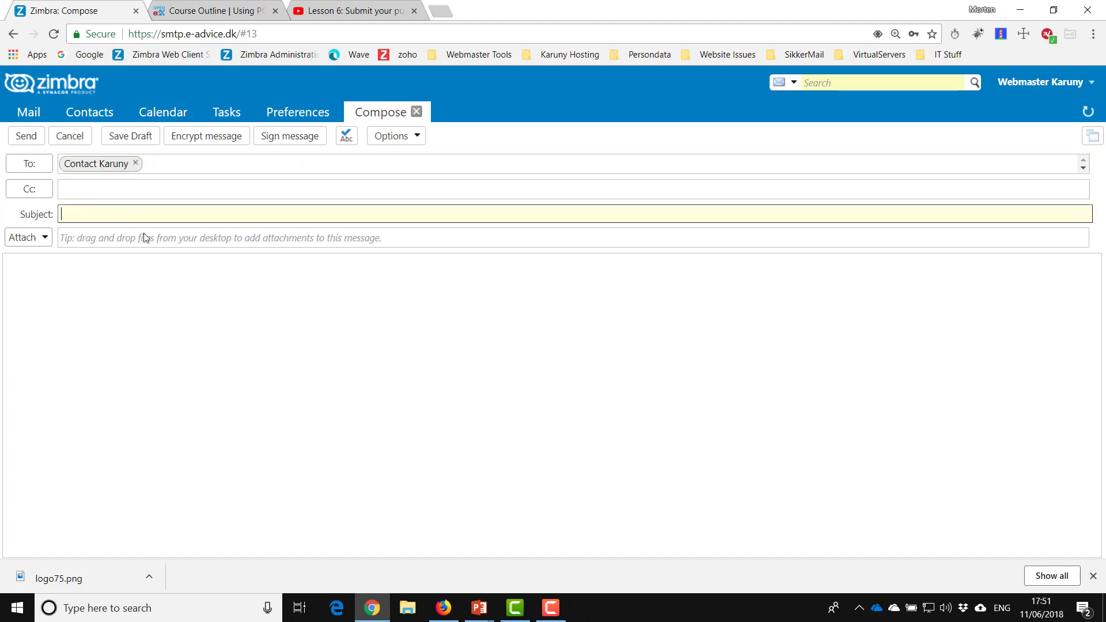
text(PGP test)
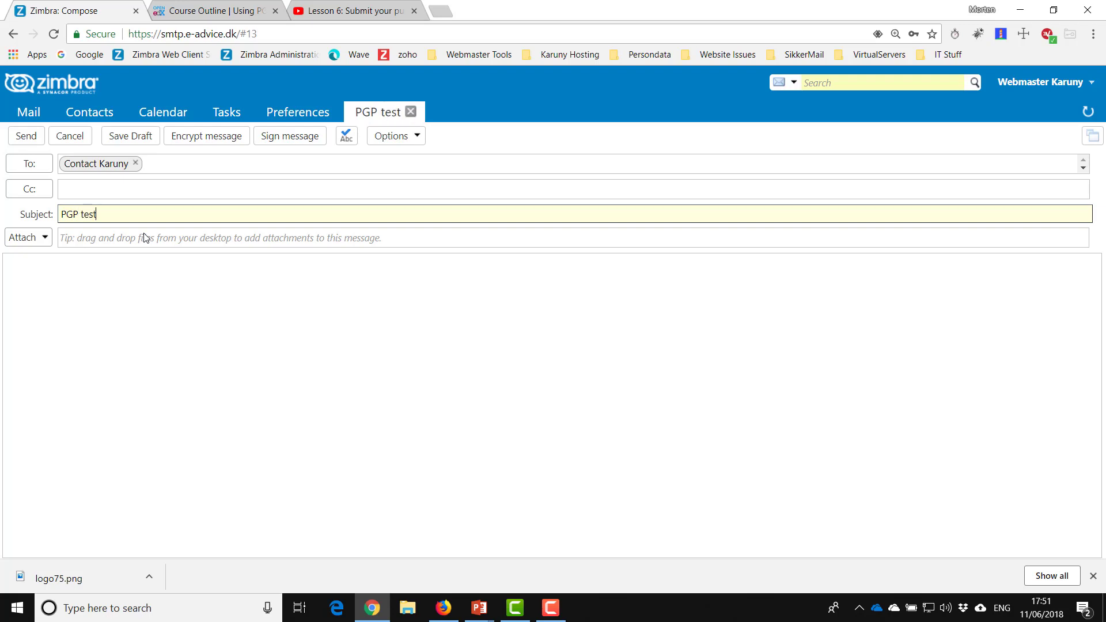
click(139, 305)
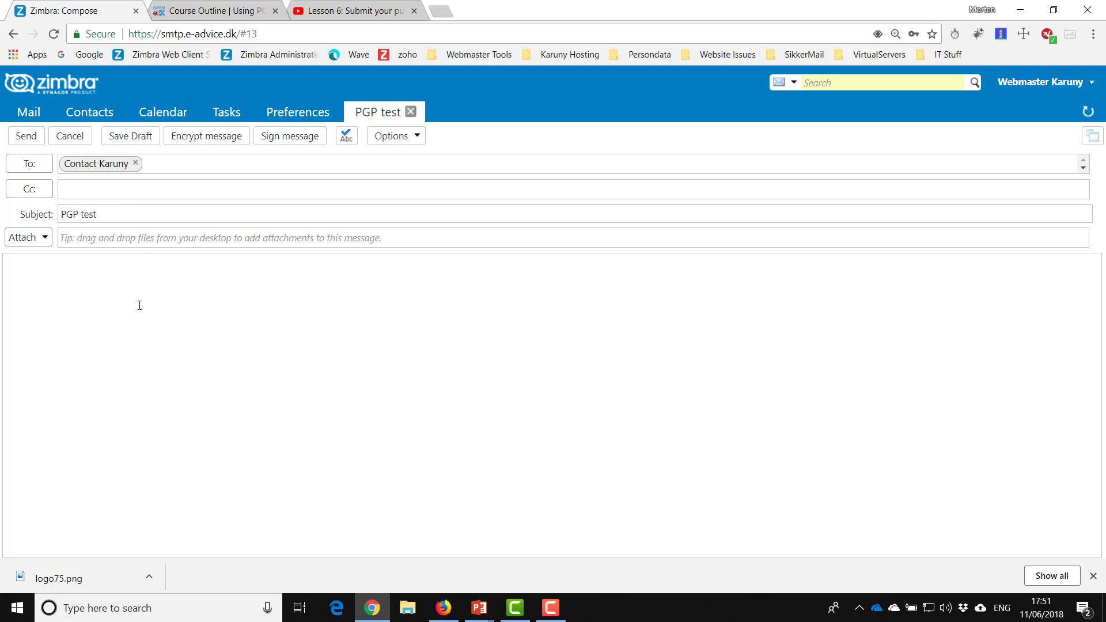
text(Test sending with PGP)
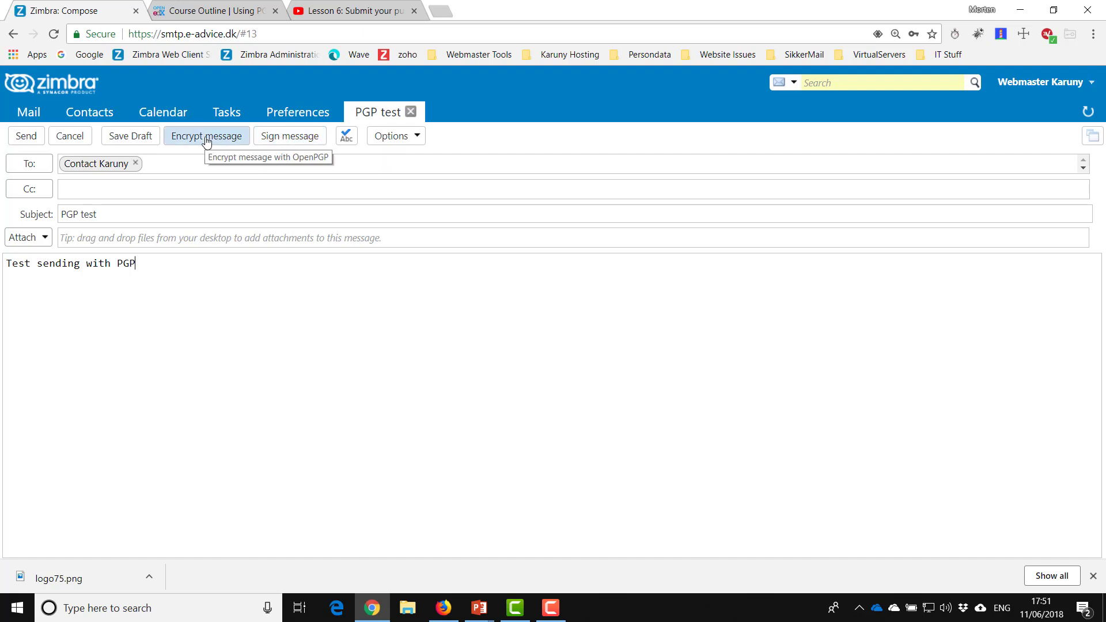
- Sign the draft with the stored private key, then encrypt it for both the Webmaster and Contact accounts
click(280, 139)
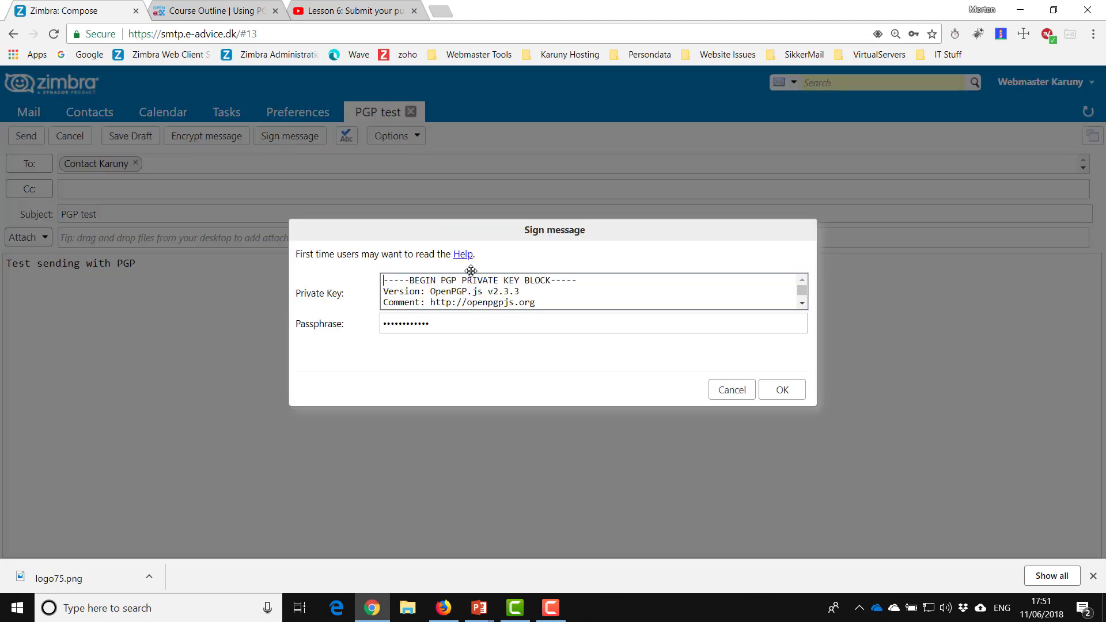
click(782, 391)
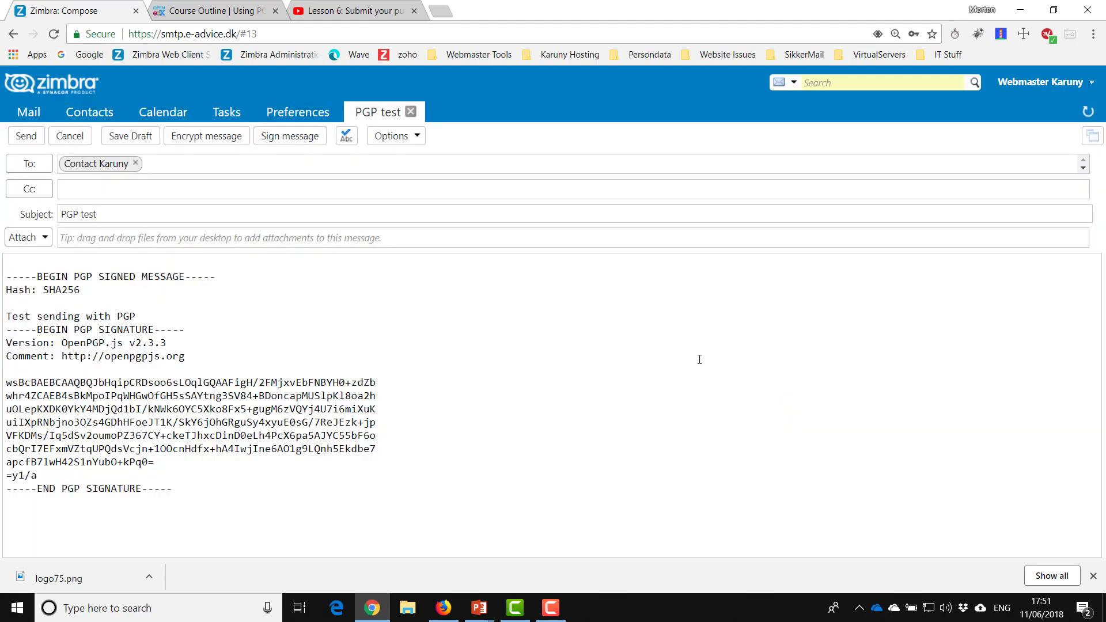
click(202, 138)
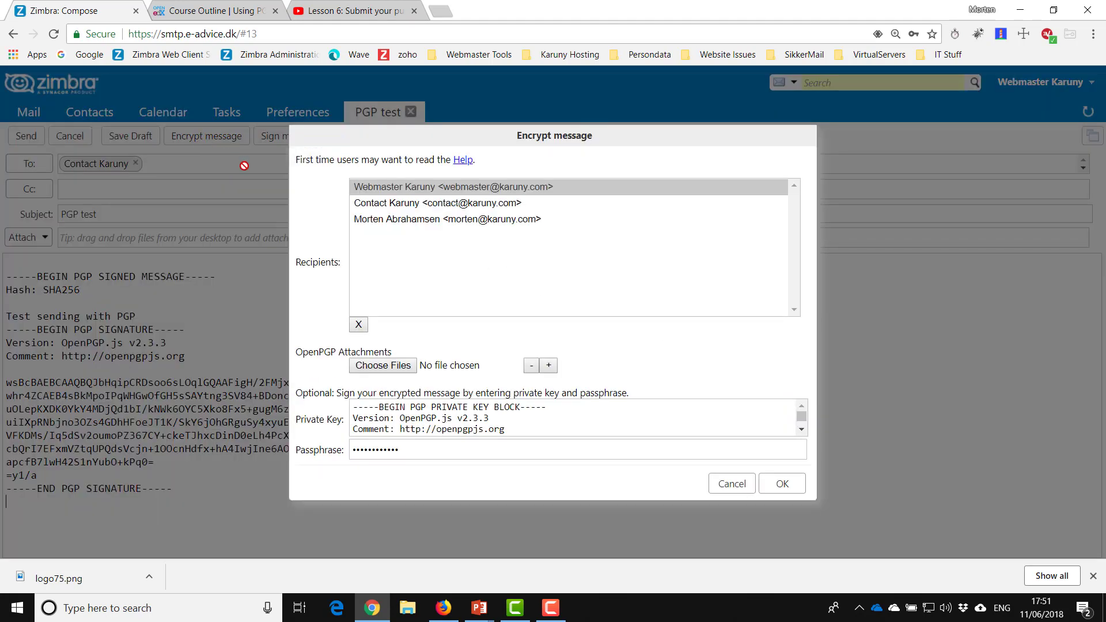
mouse_move(473, 191)
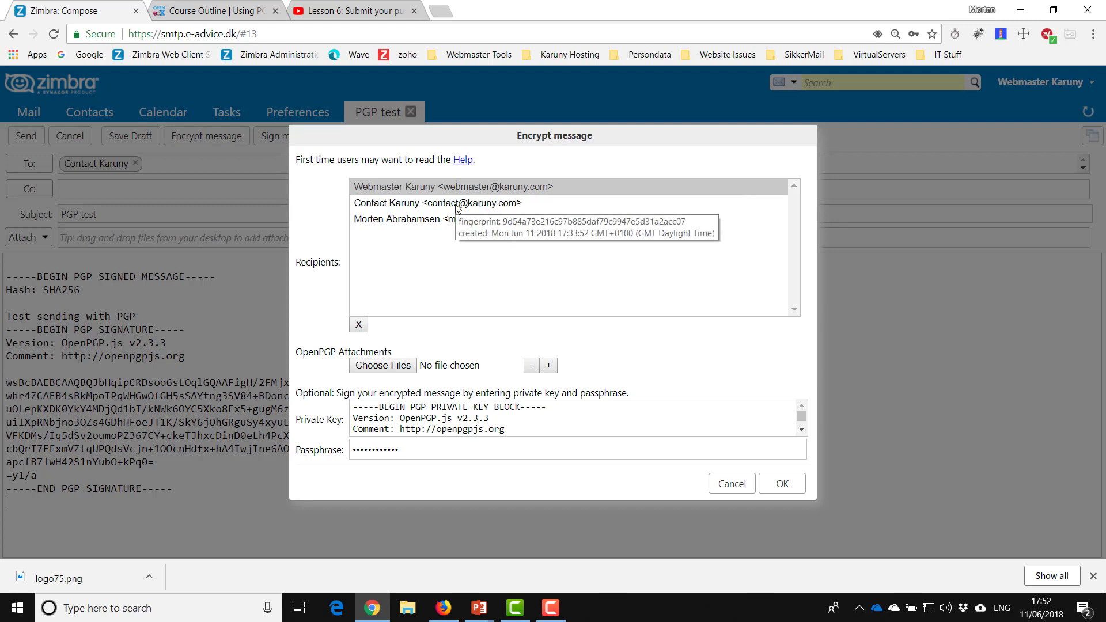
ctrl+click(455, 207)
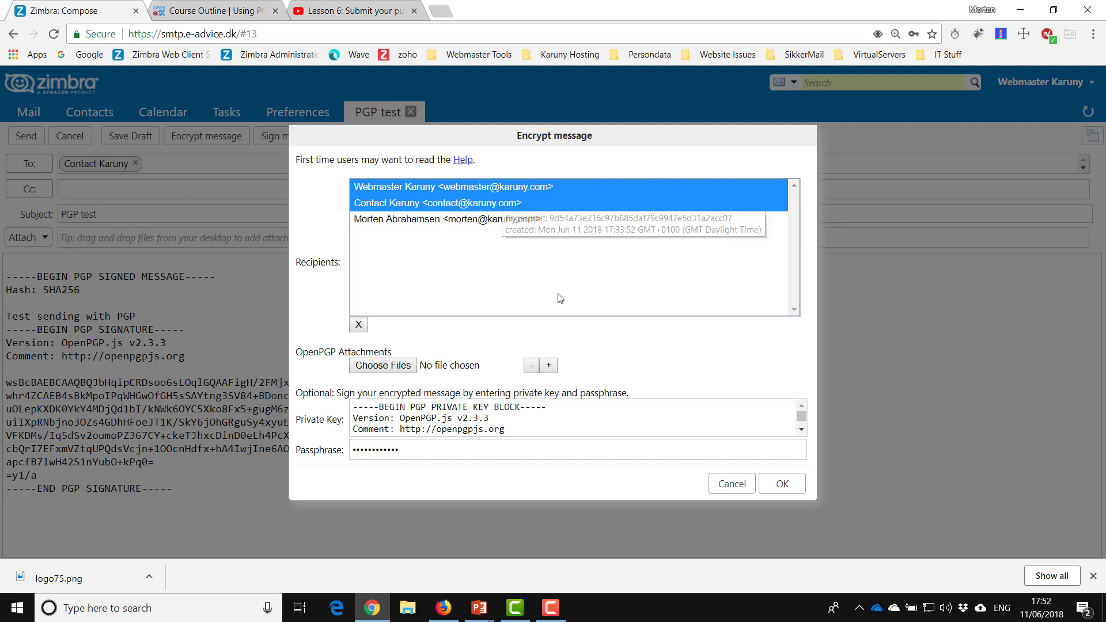
click(786, 486)
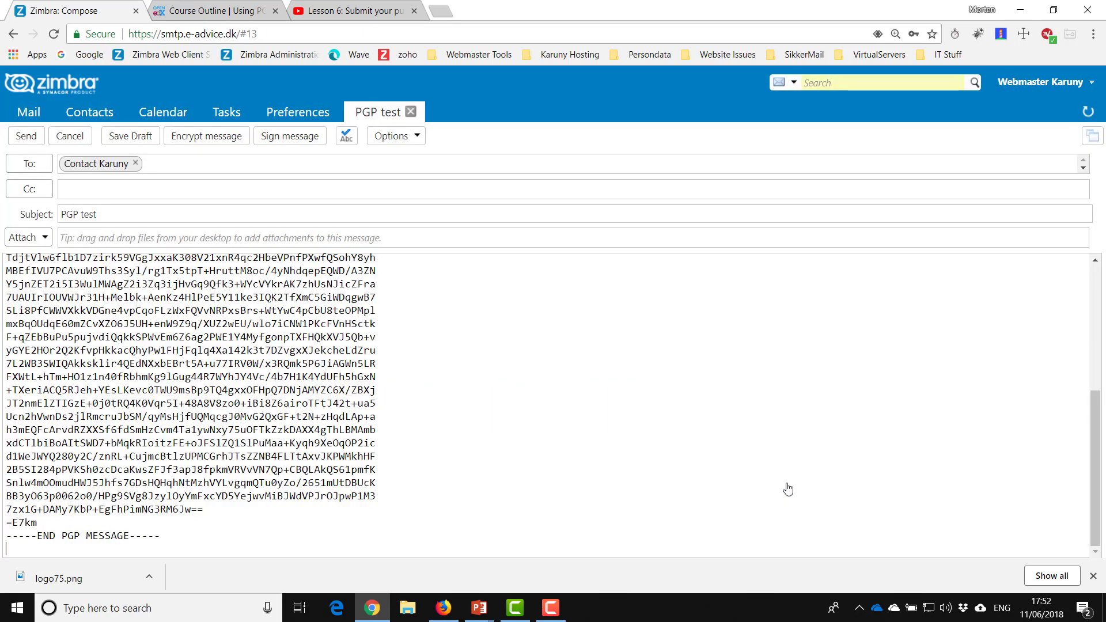
- Check the encrypted body and send the PGP test message
scroll(550, 380, up, 5)
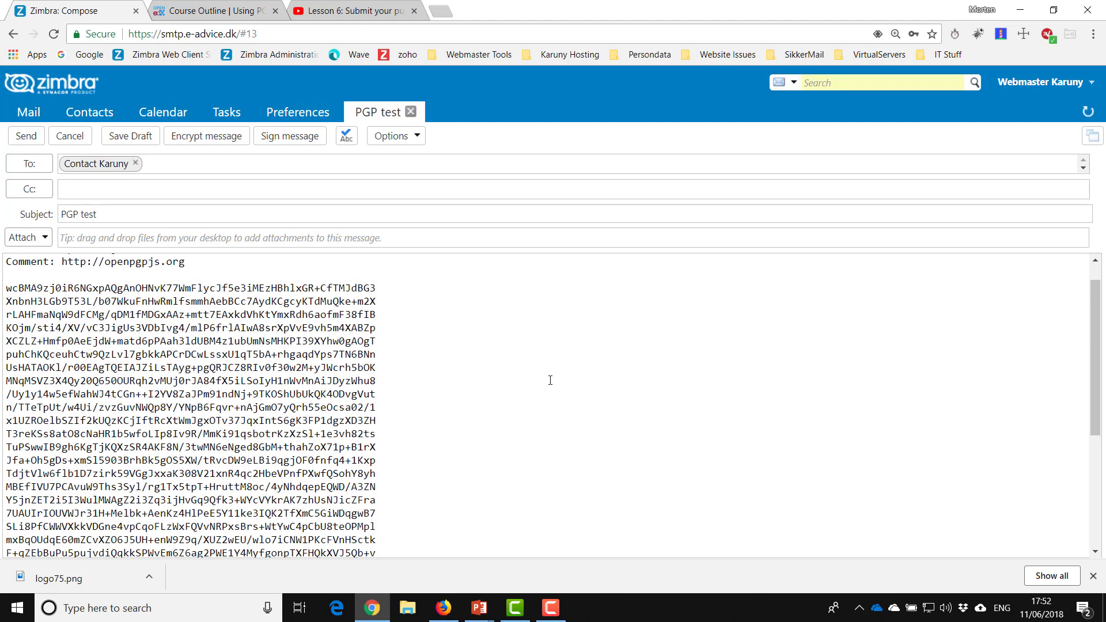
scroll(550, 380, down, 3)
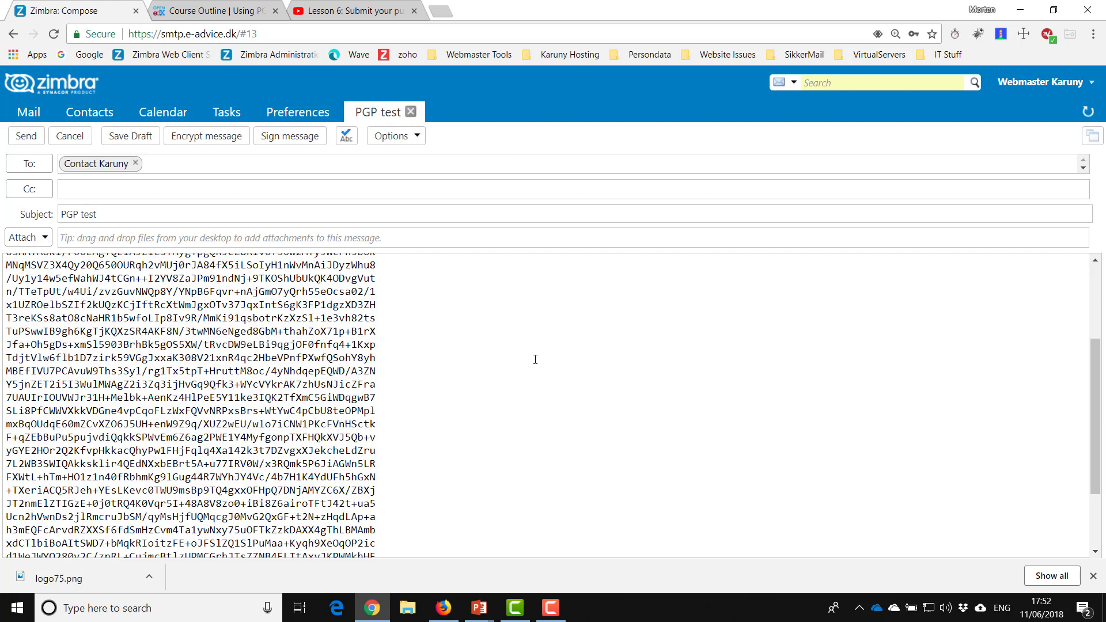
click(31, 138)
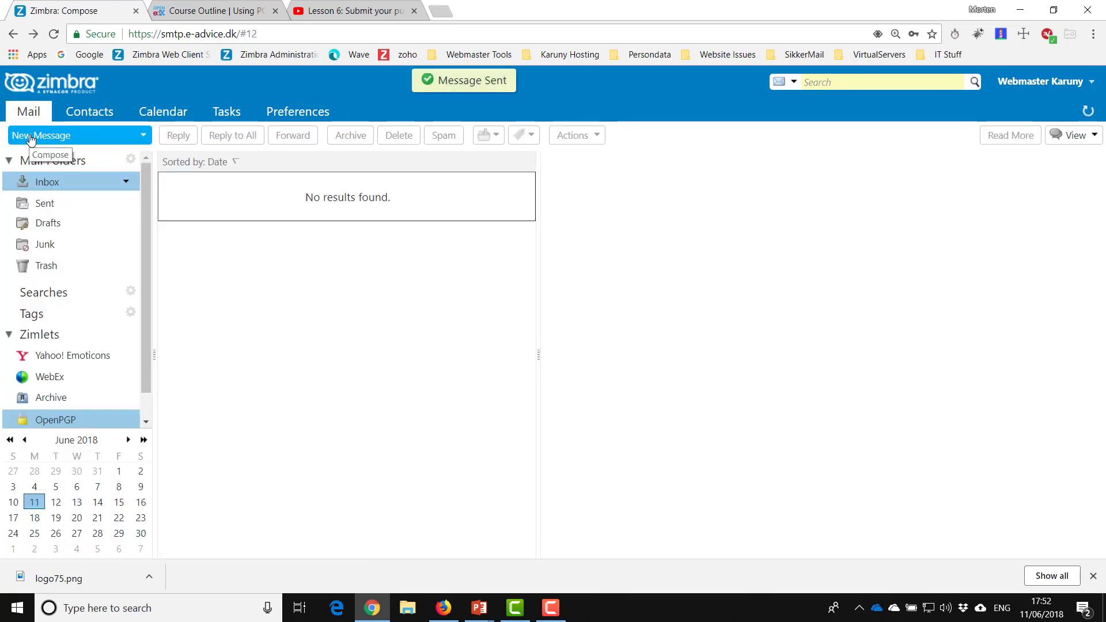
click(46, 204)
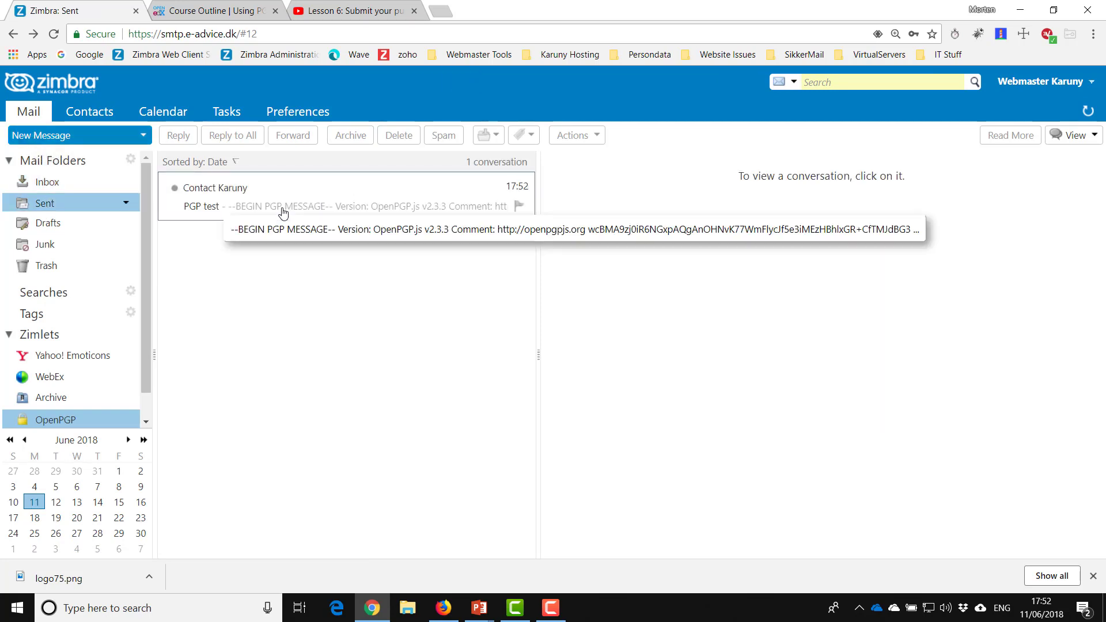
click(305, 211)
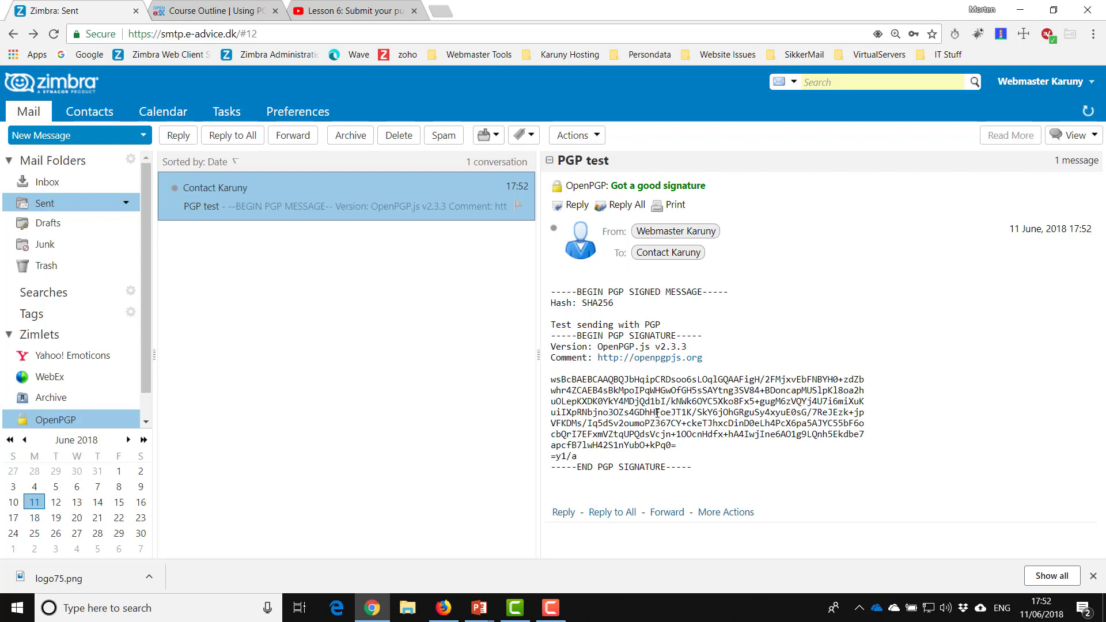
drag(554, 323, 687, 327)
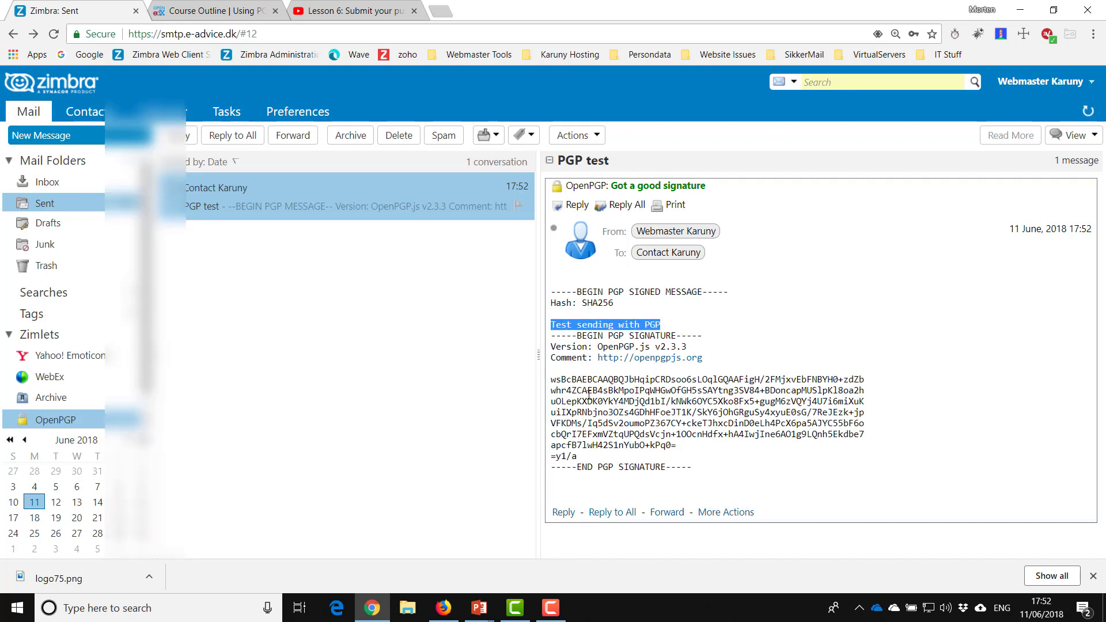
click(64, 189)
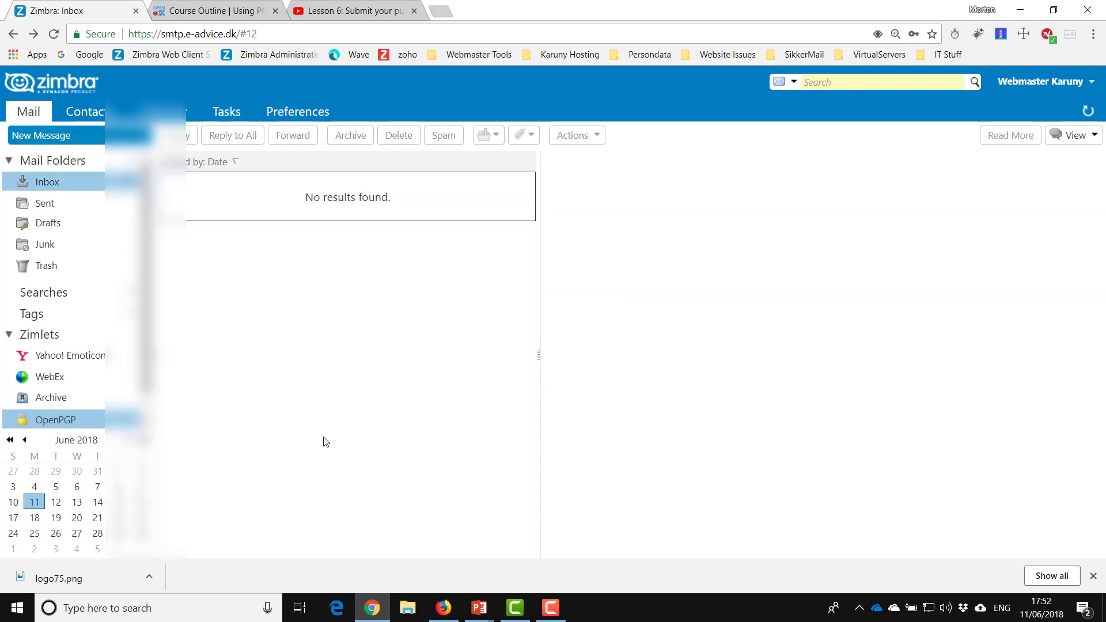
- Refresh the Contact account's inbox and open the decrypted PGP test message with its good signature
click(445, 609)
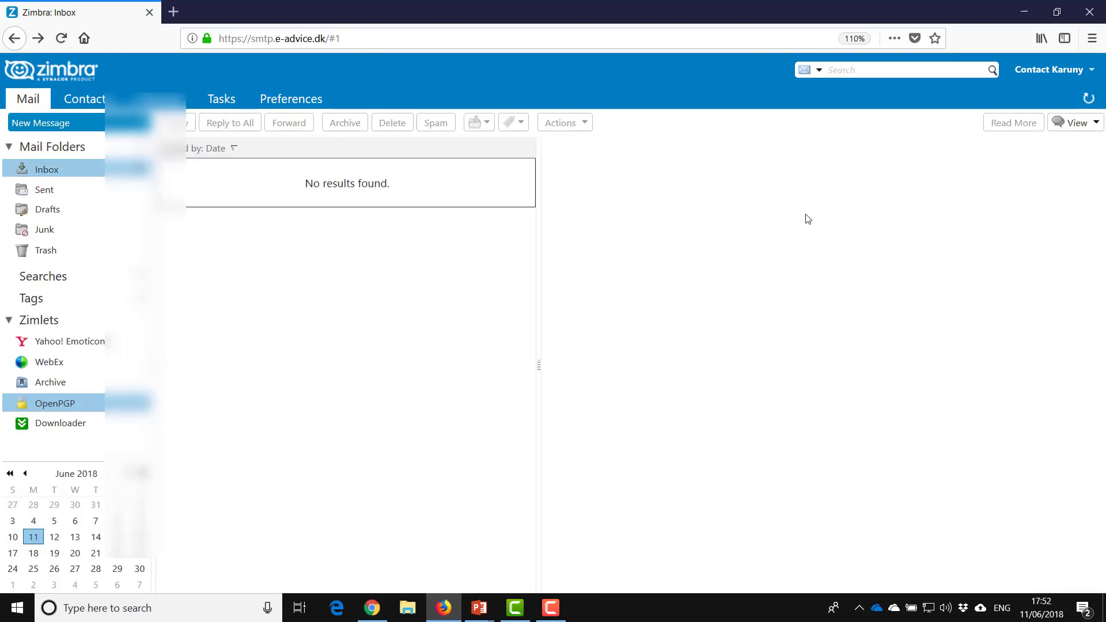
click(1088, 100)
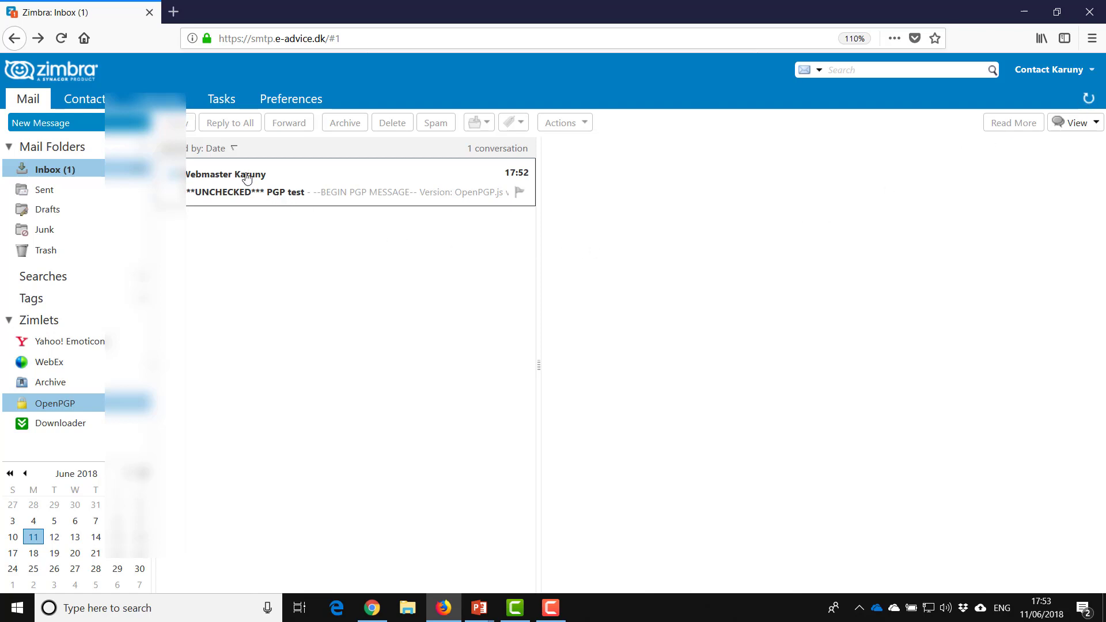
click(317, 188)
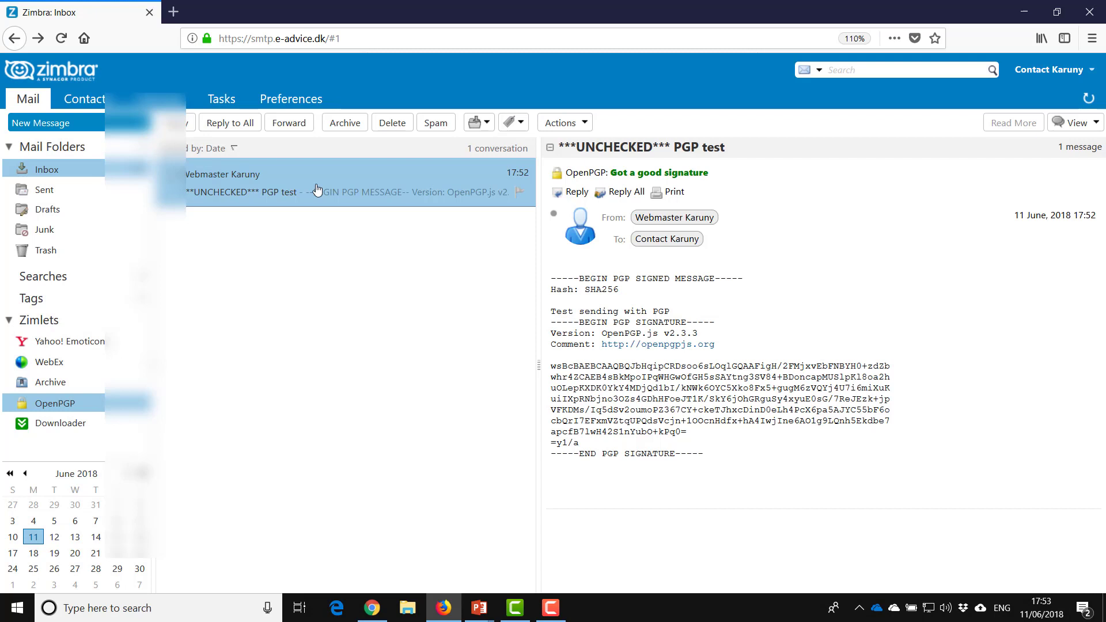
drag(562, 311, 684, 317)
click(684, 317)
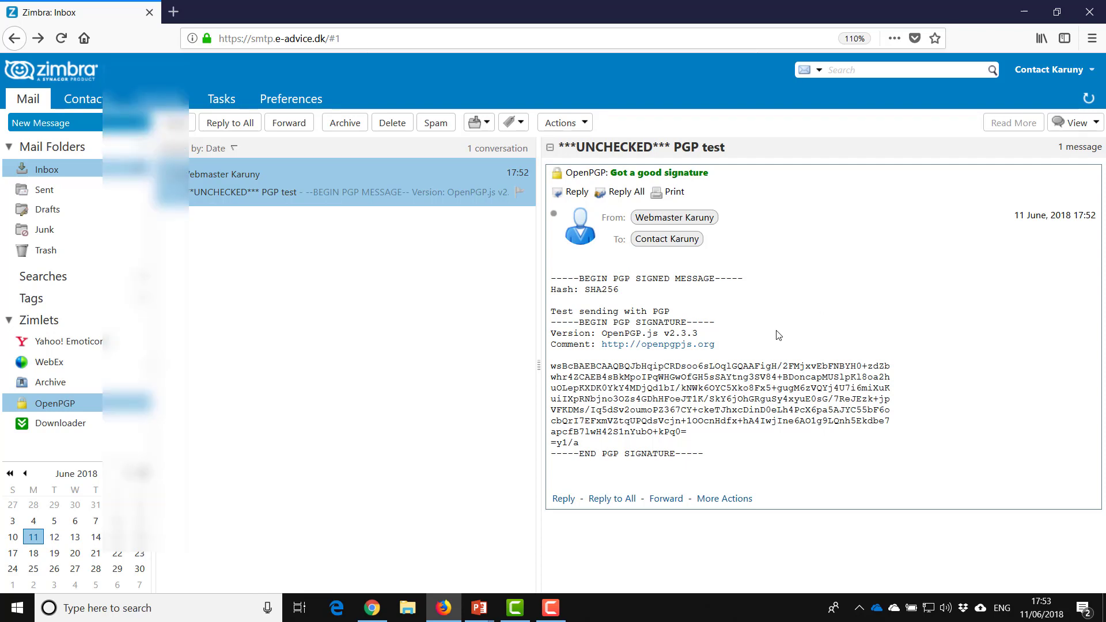
right_click(68, 403)
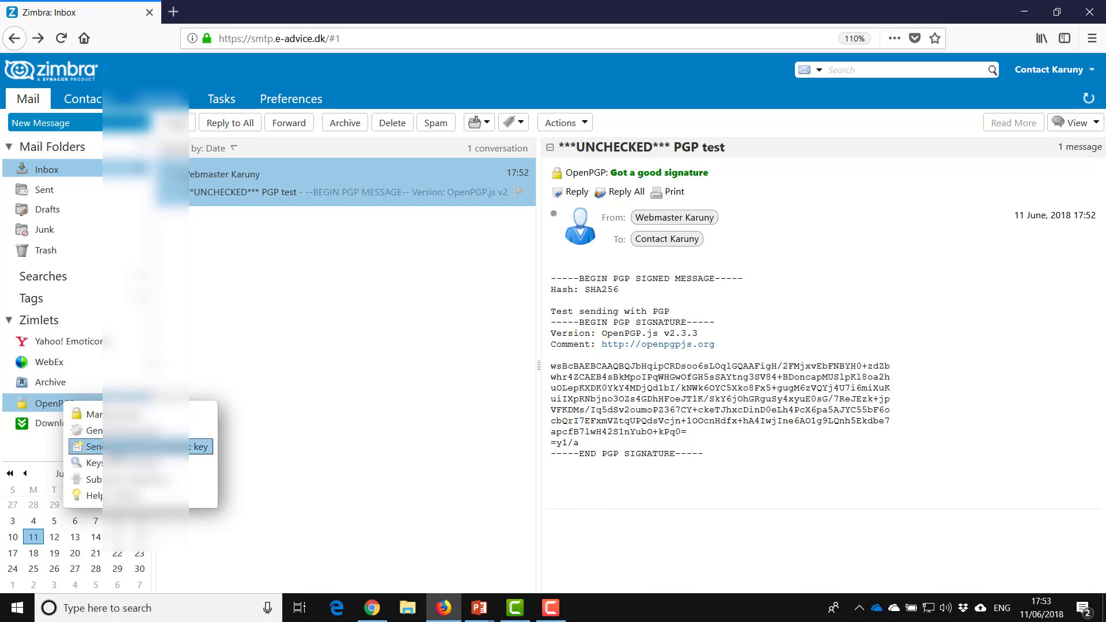
click(118, 416)
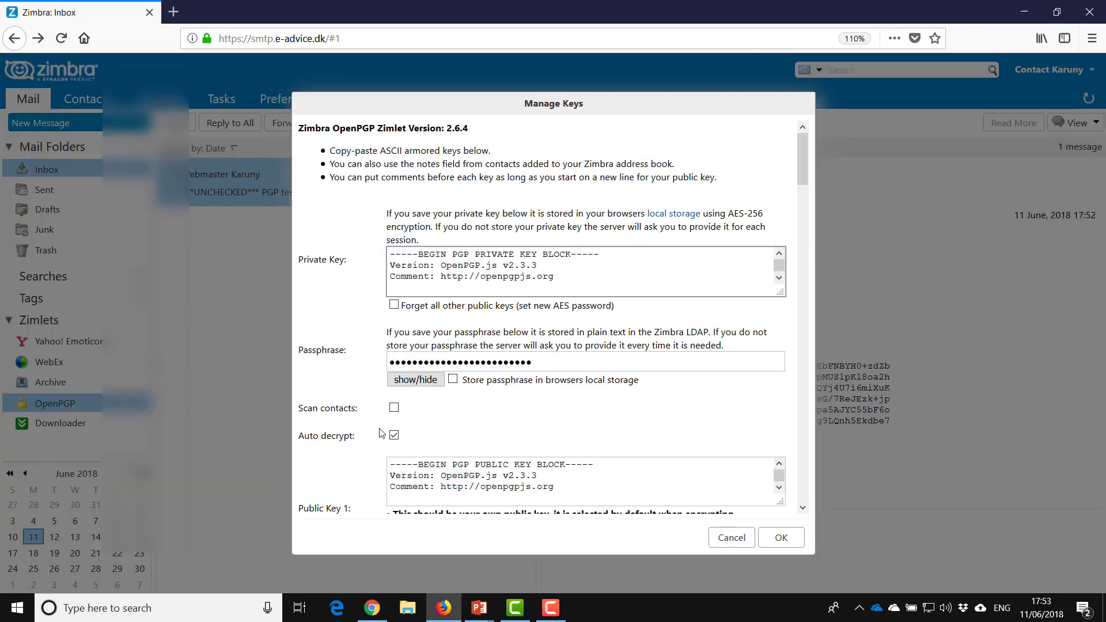
scroll(383, 435, down, 2)
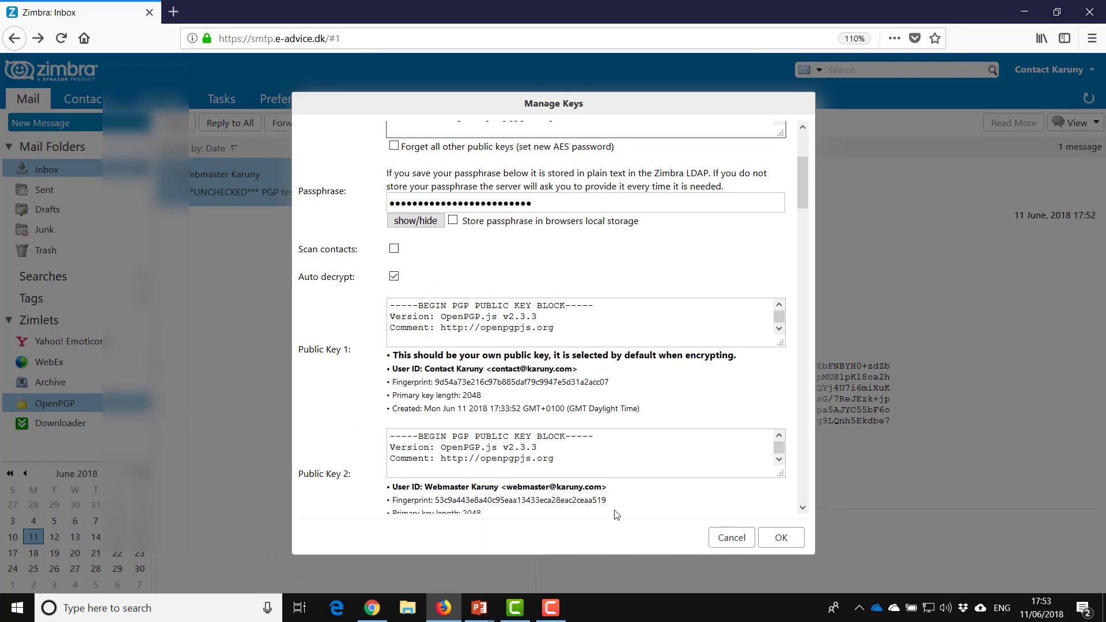
click(719, 541)
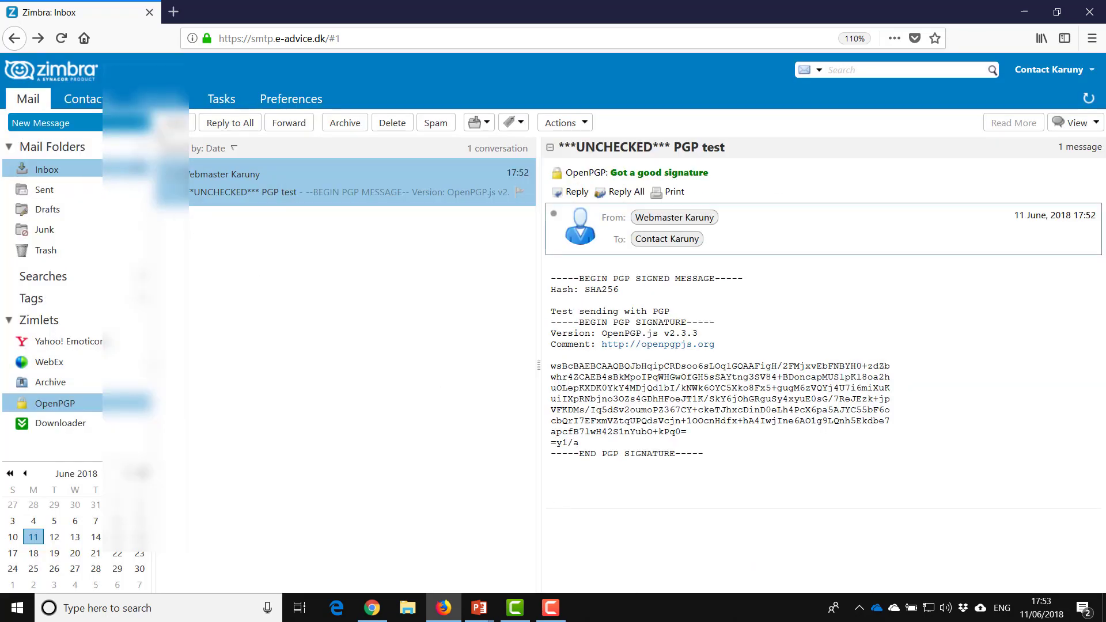
click(174, 123)
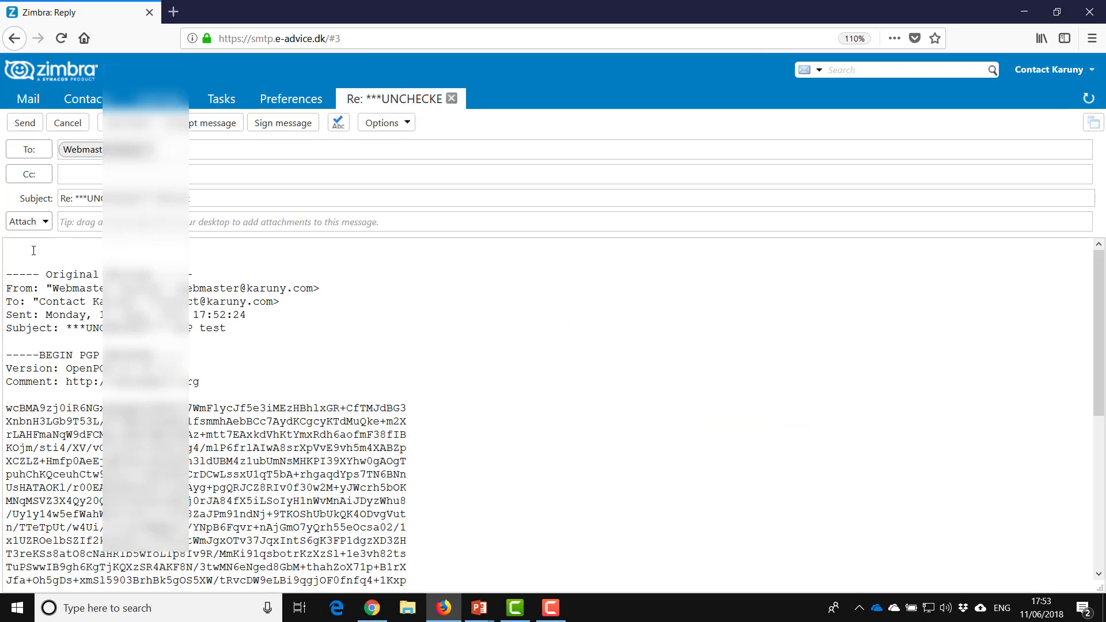
- Replace the quoted original in the reply with the line 'This is a reply'
drag(33, 251, 414, 612)
key(Delete)
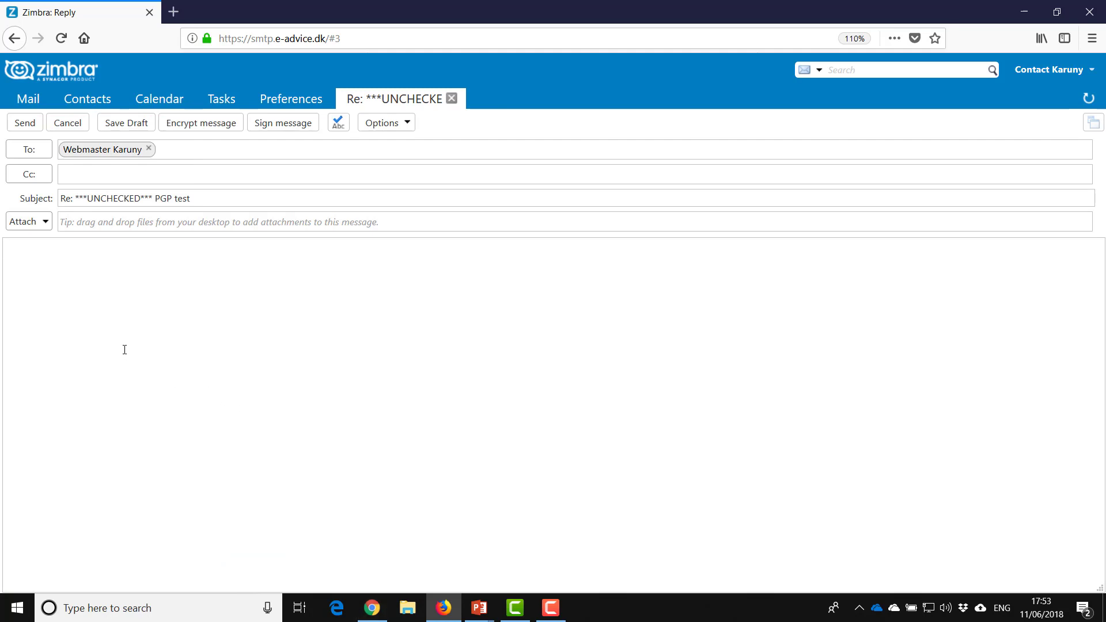
text(This is a reply)
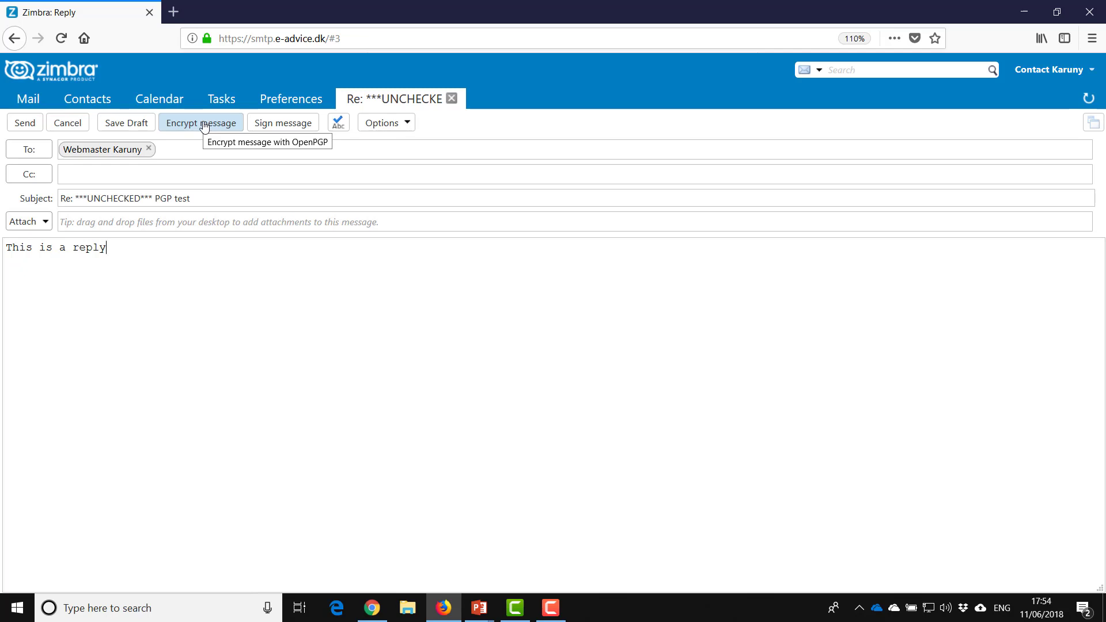
- Encrypt the reply for both accounts and send it, returning to the Webmaster window
click(204, 126)
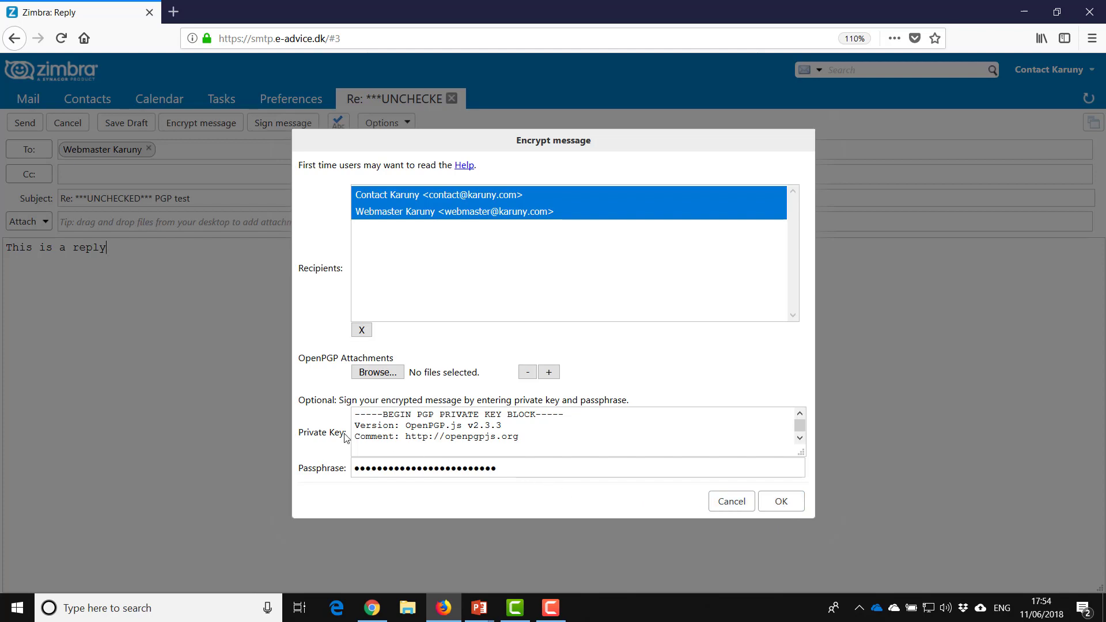
click(800, 508)
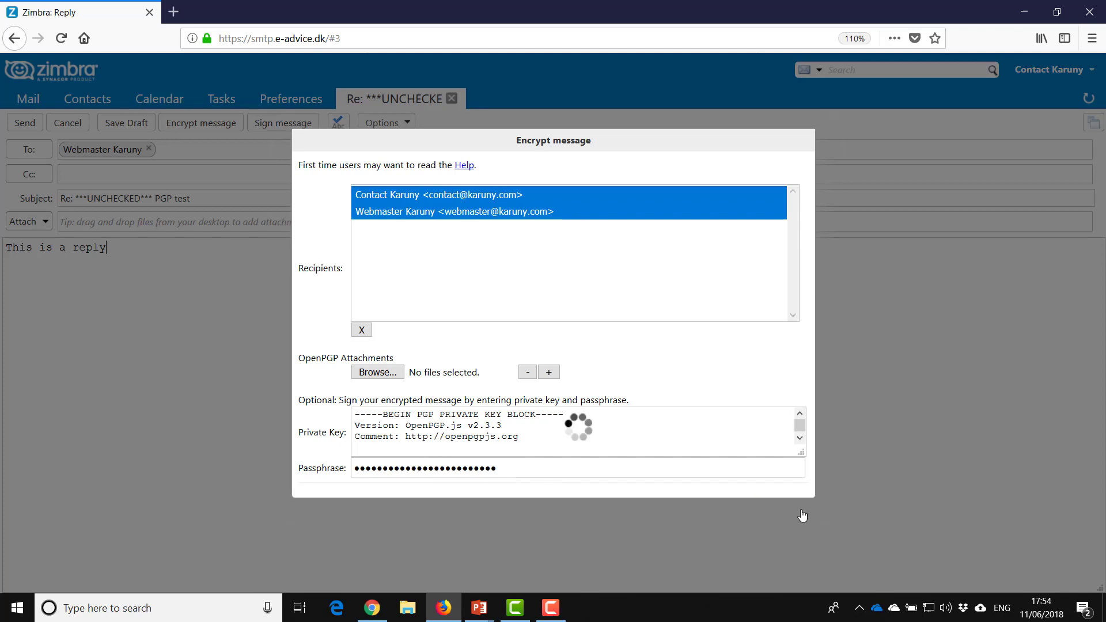
click(18, 127)
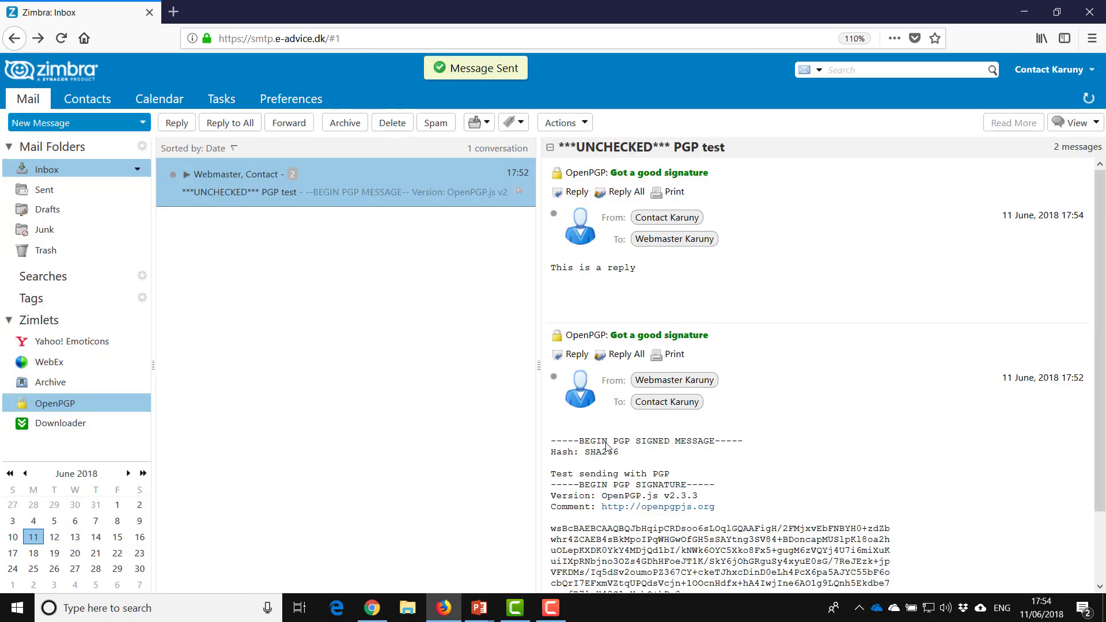
click(374, 610)
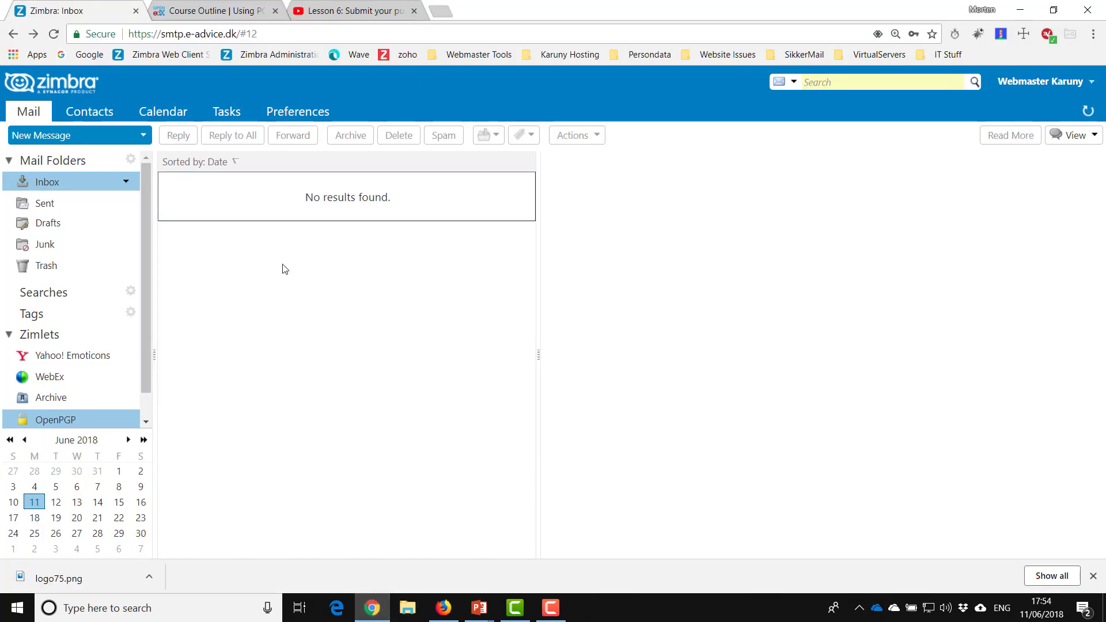
- Refresh the webmaster inbox, open the PGP test reply and highlight its decrypted 'This is a reply' text
click(1088, 110)
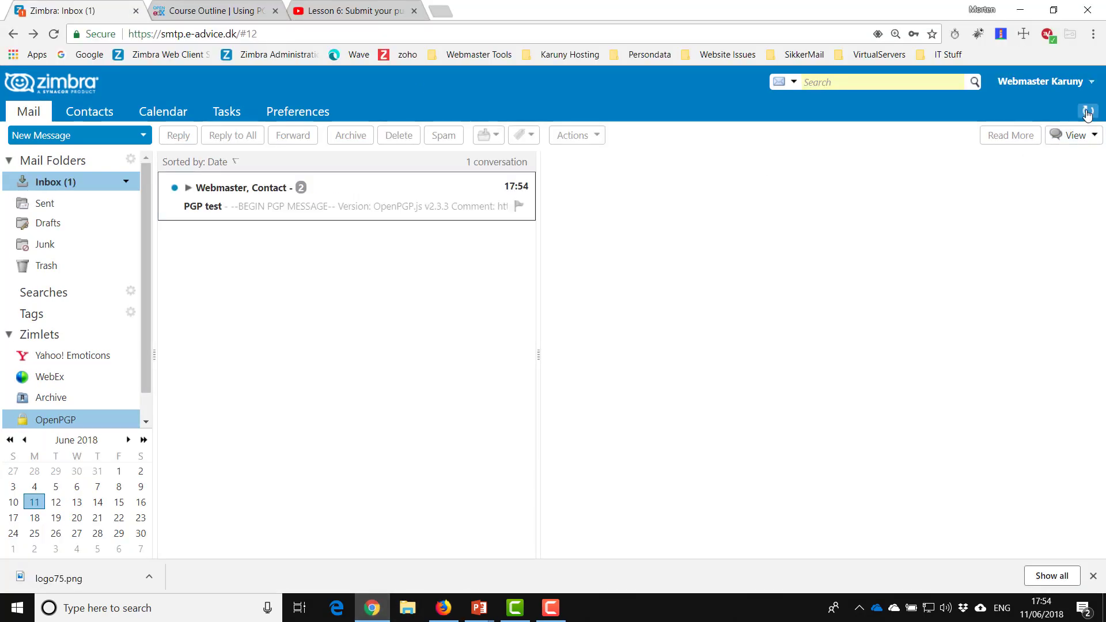
click(233, 203)
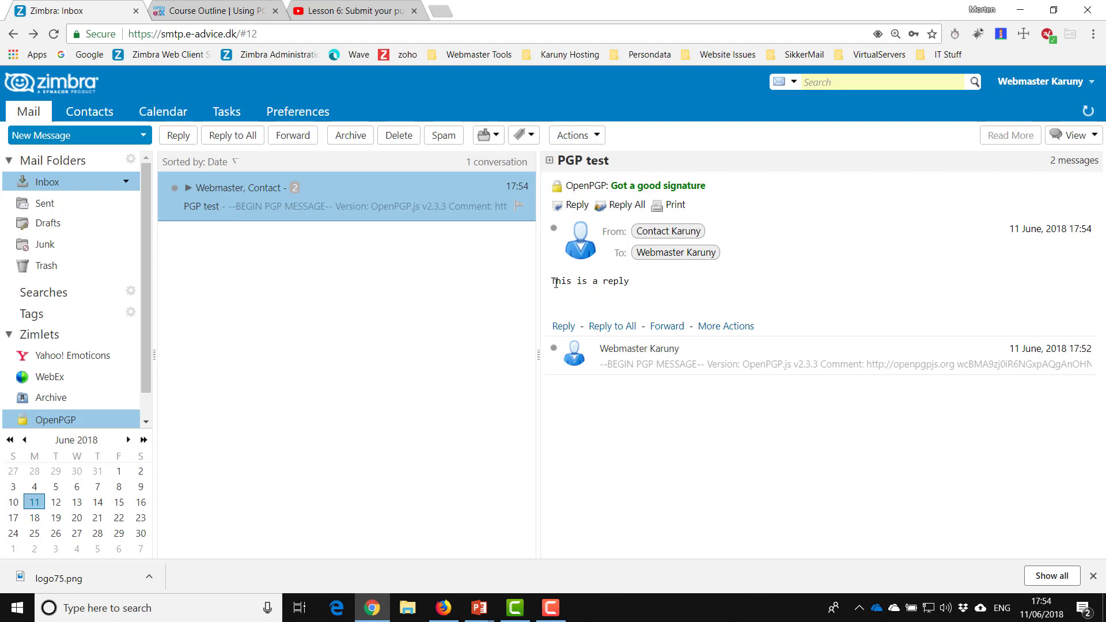
drag(555, 282, 654, 291)
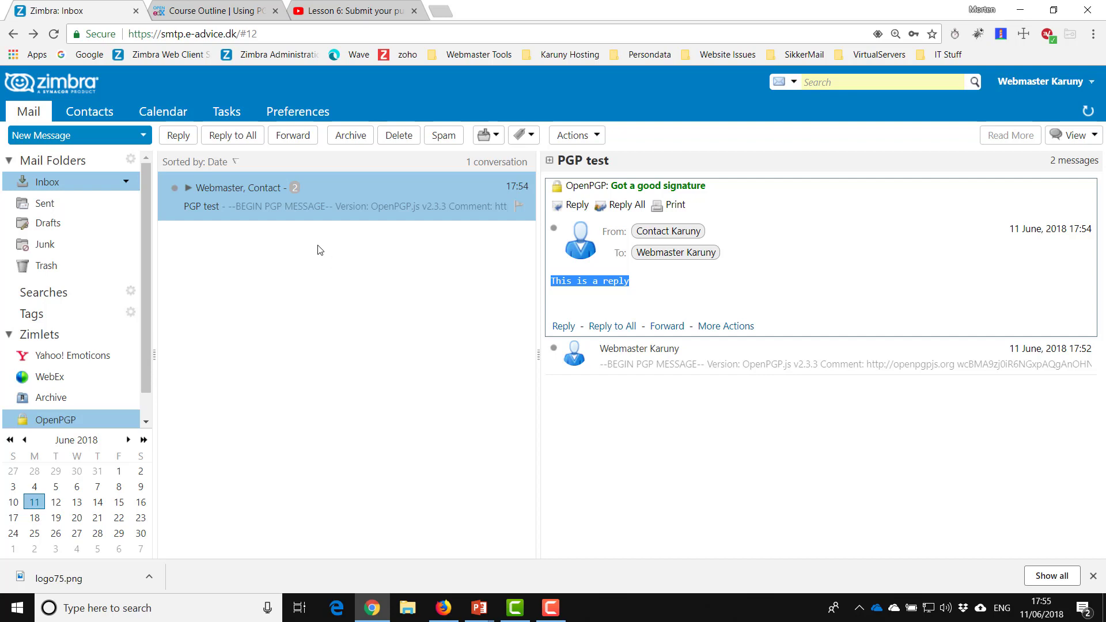
- Compose a new message to the contact account with subject 'with attachment' and body 'Here is the file'
click(48, 138)
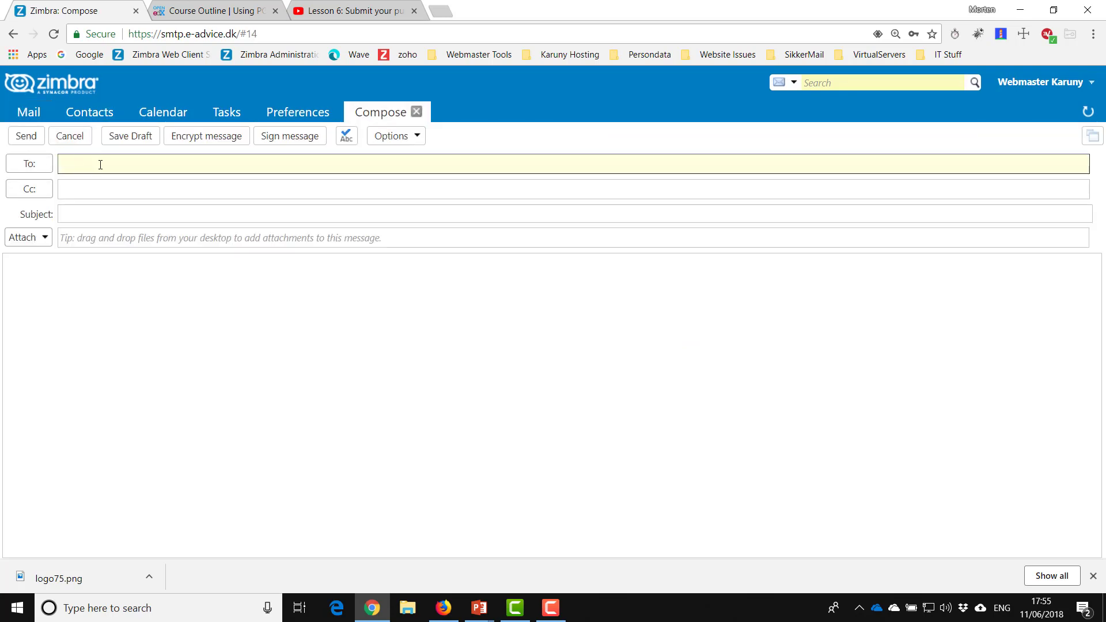
text(contract)
key(BackSpace)
key(BackSpace)
key(BackSpace)
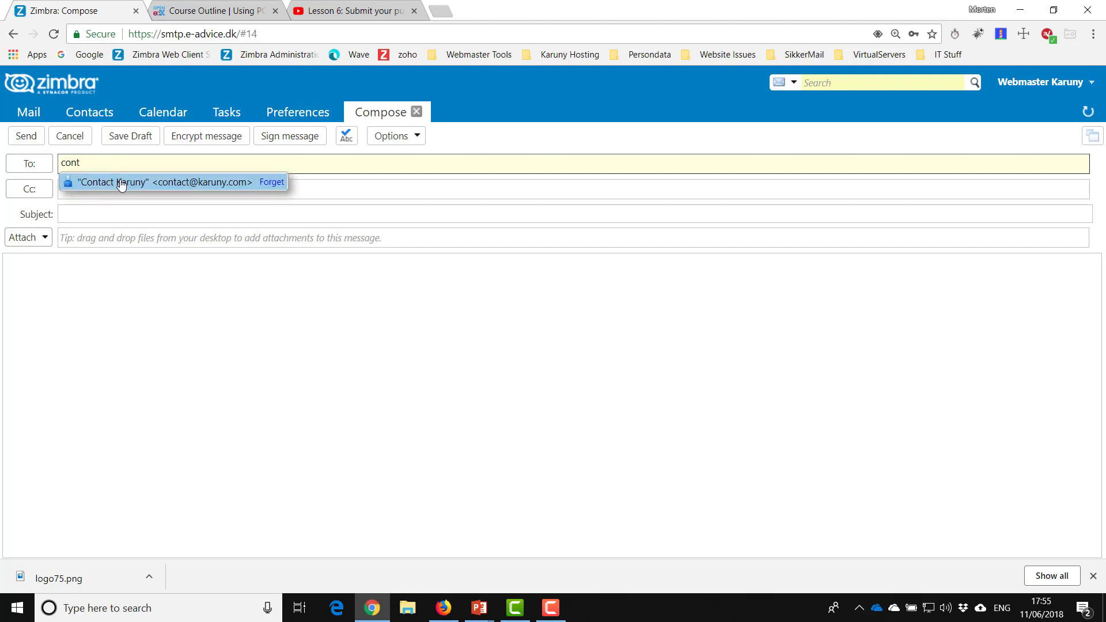
click(116, 182)
click(109, 216)
text(with)
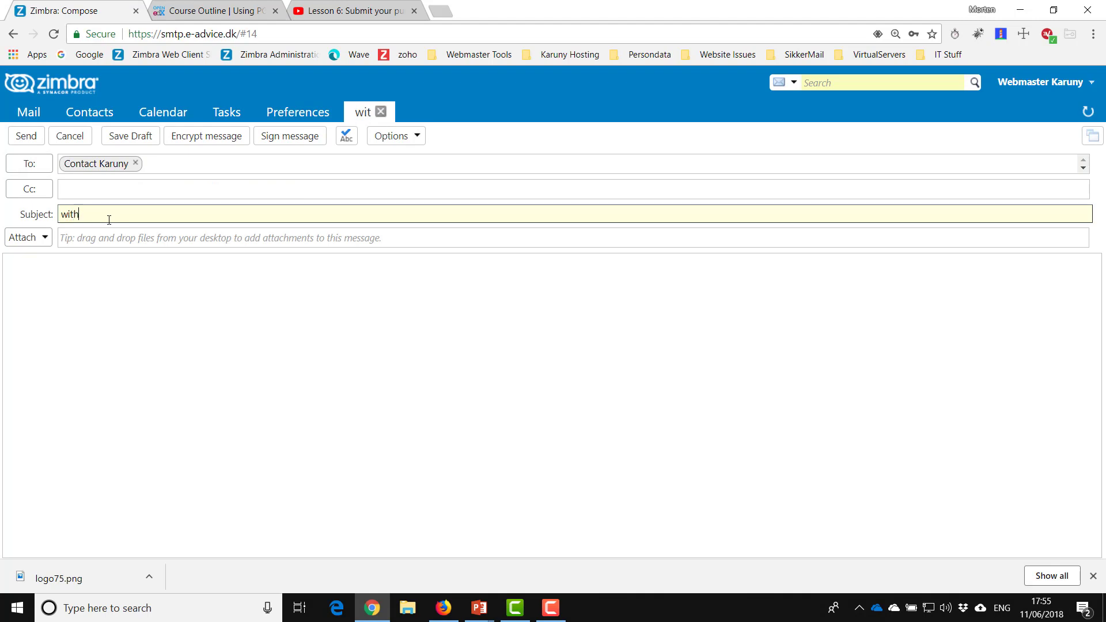
text( attachment)
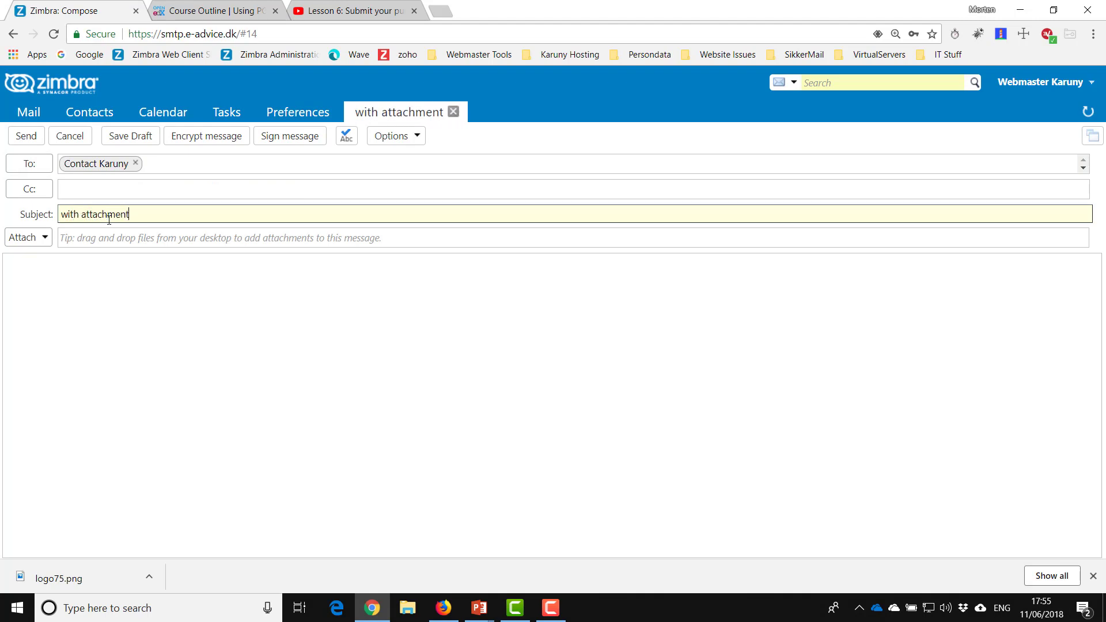
click(114, 274)
text(Here is)
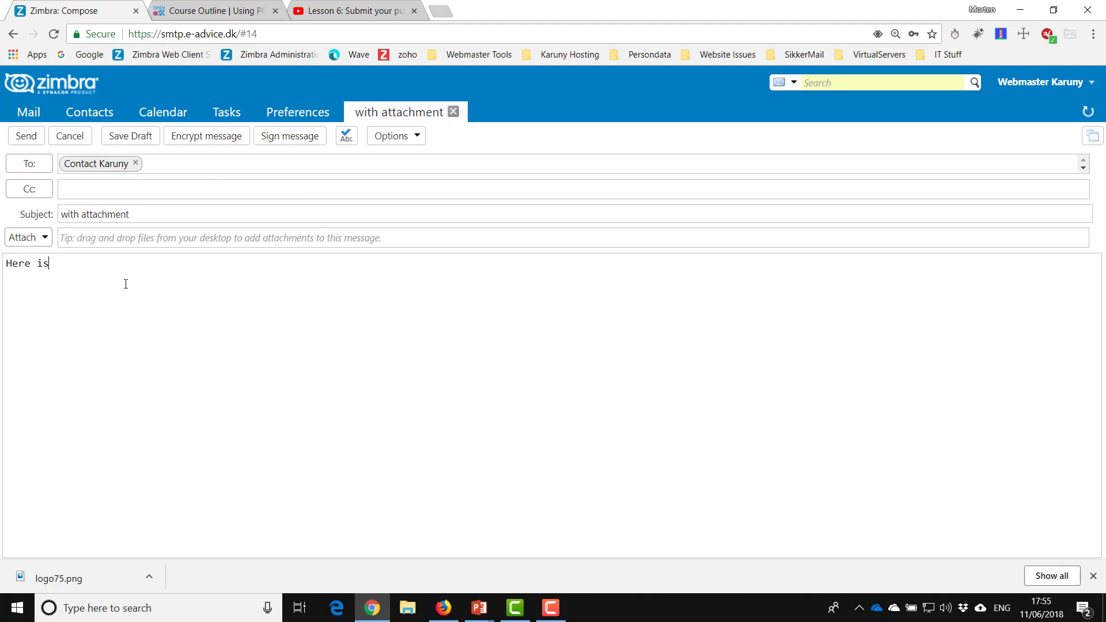
text( the file)
- Encrypt the message and attached logo75.png for webmaster and contact, then send it
click(191, 141)
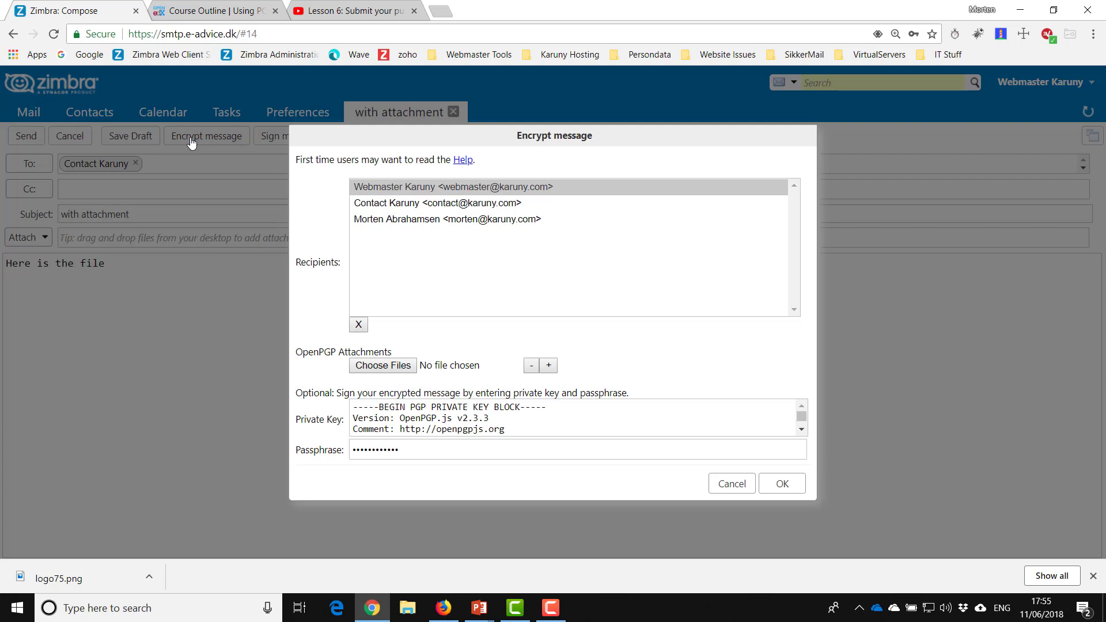
ctrl+click(447, 206)
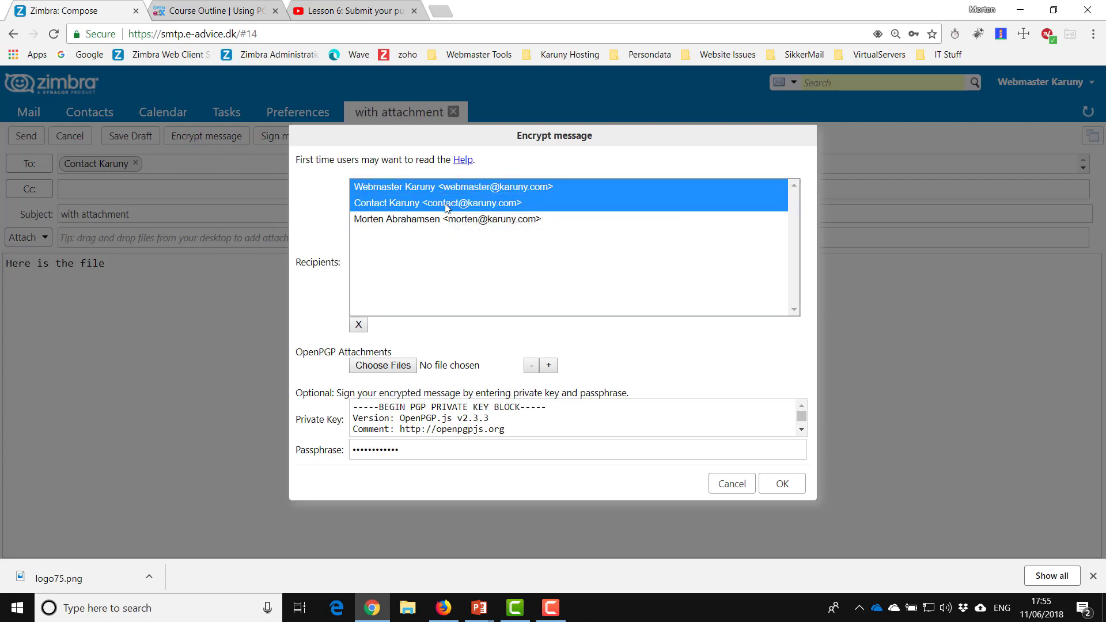
click(384, 366)
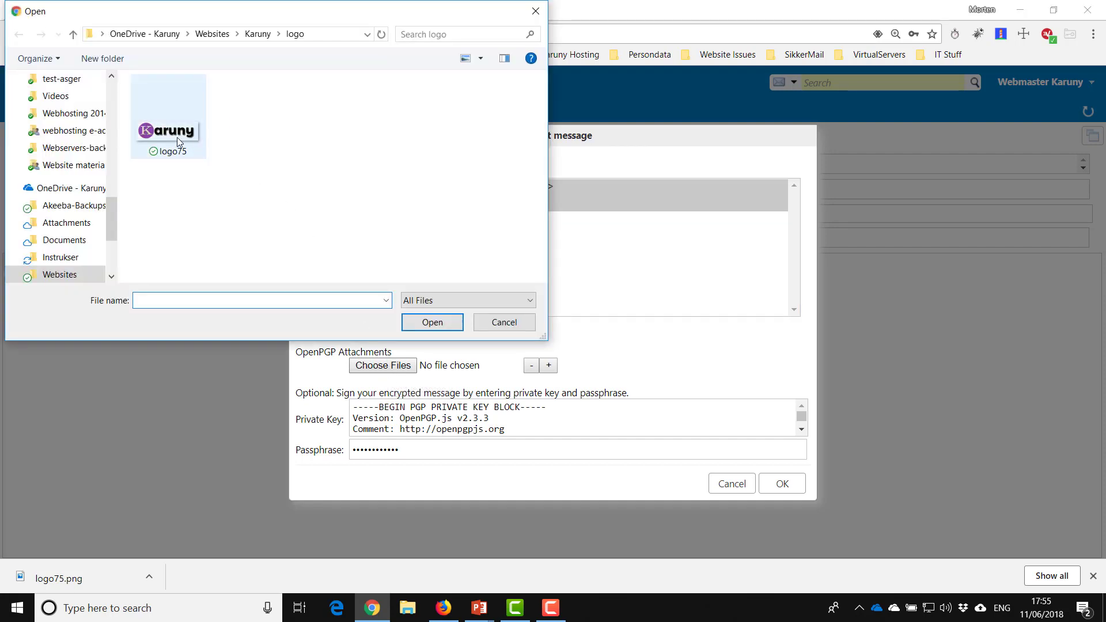
click(177, 137)
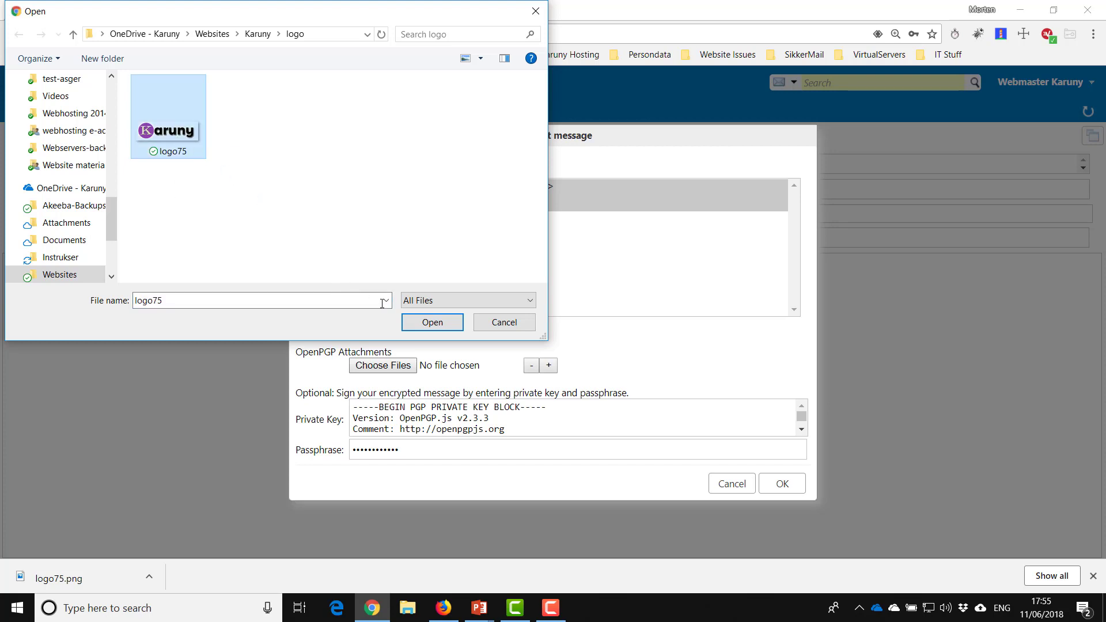
click(432, 323)
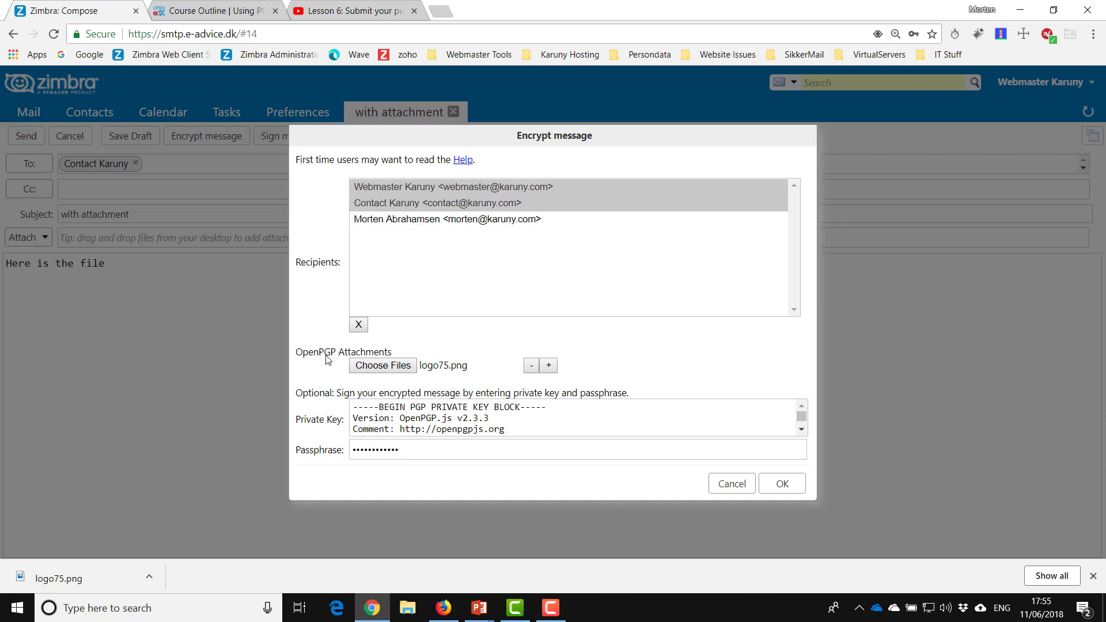
click(785, 485)
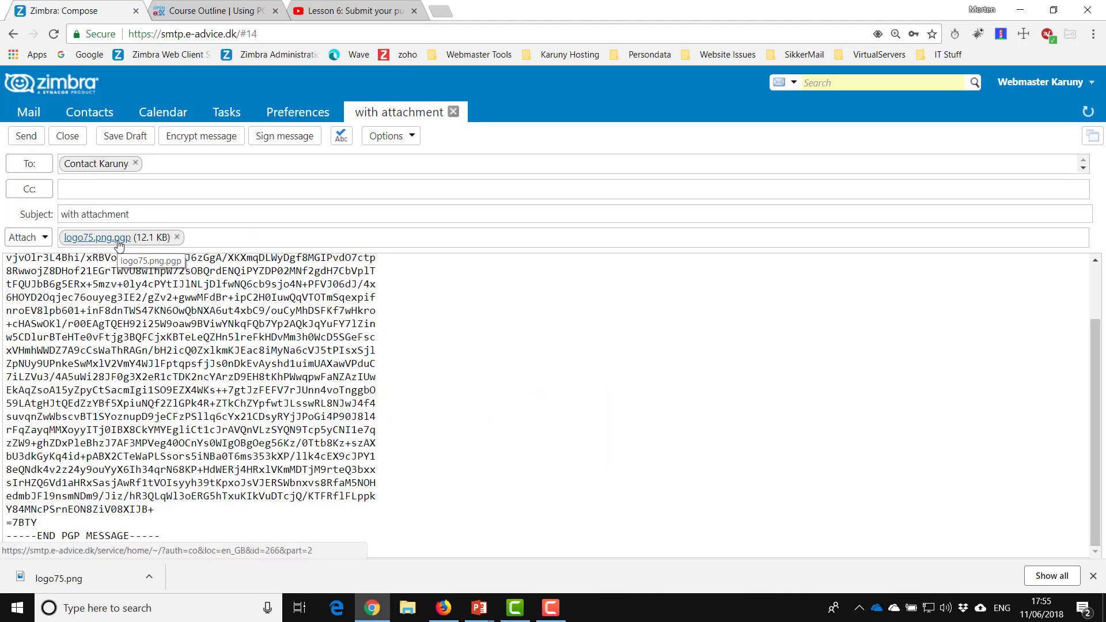
click(23, 138)
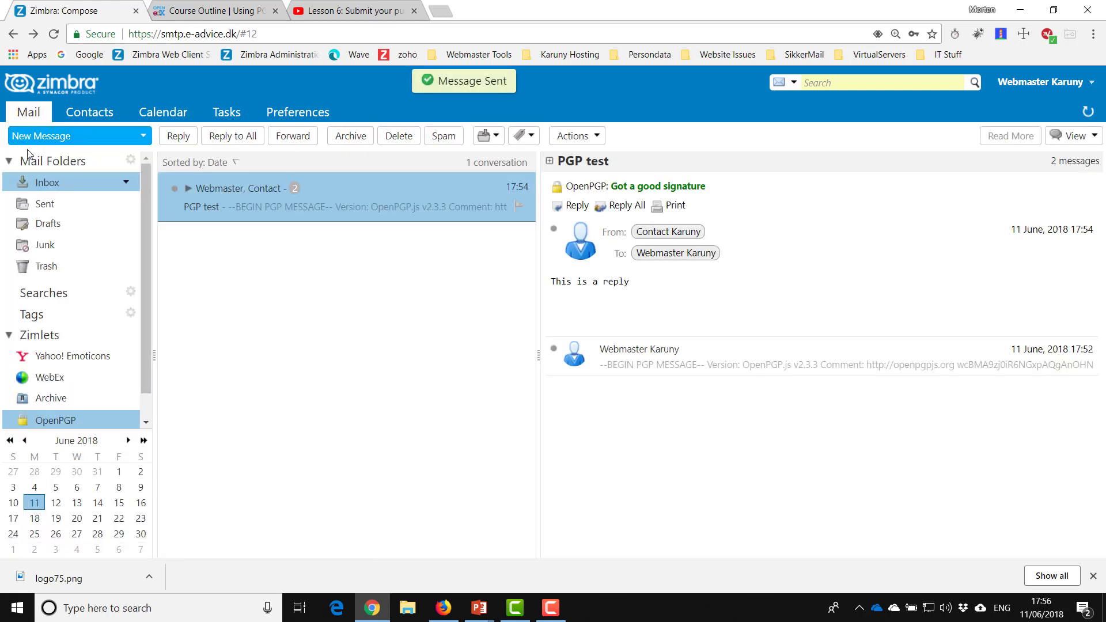
click(444, 615)
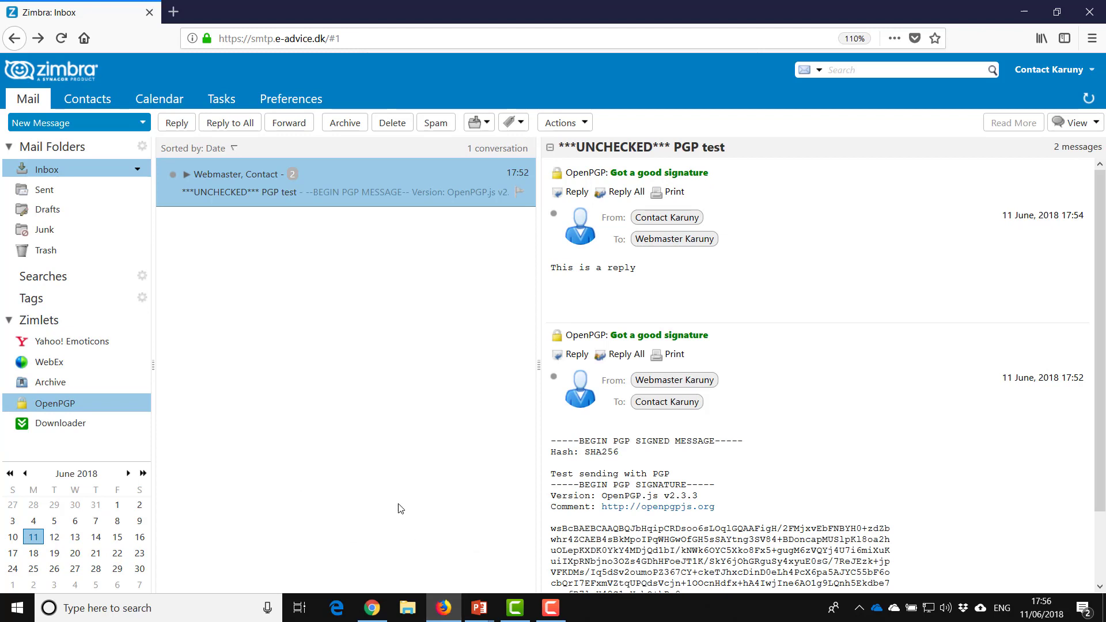
- Refresh the contact's inbox, open 'with attachment', check its good signature and decrypt logo75.png.pgp
click(1087, 98)
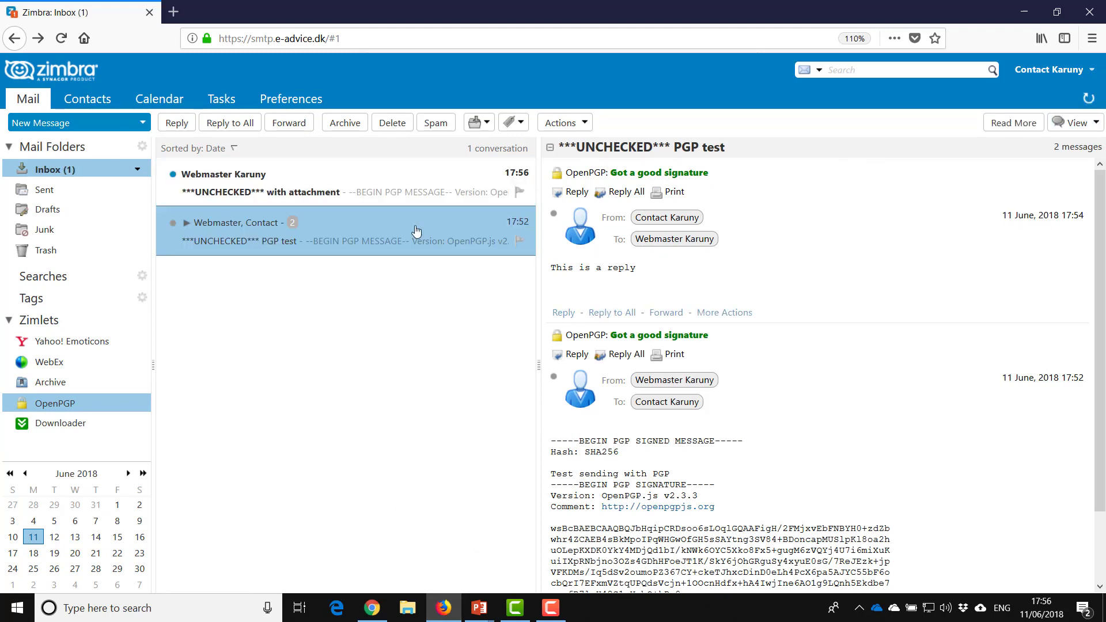
click(225, 194)
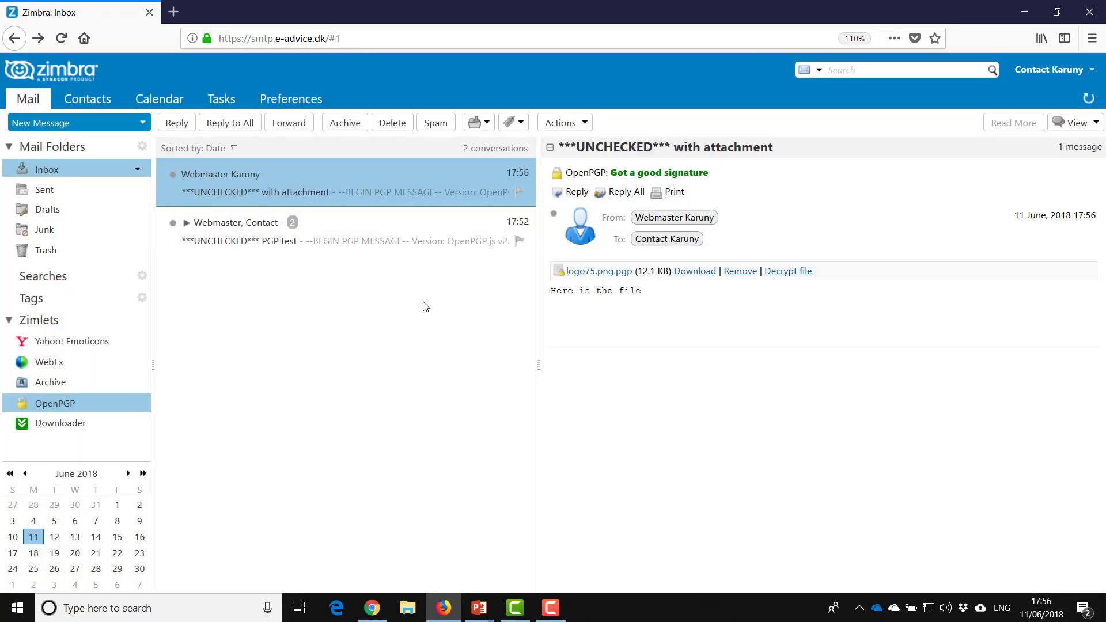
drag(551, 293, 652, 304)
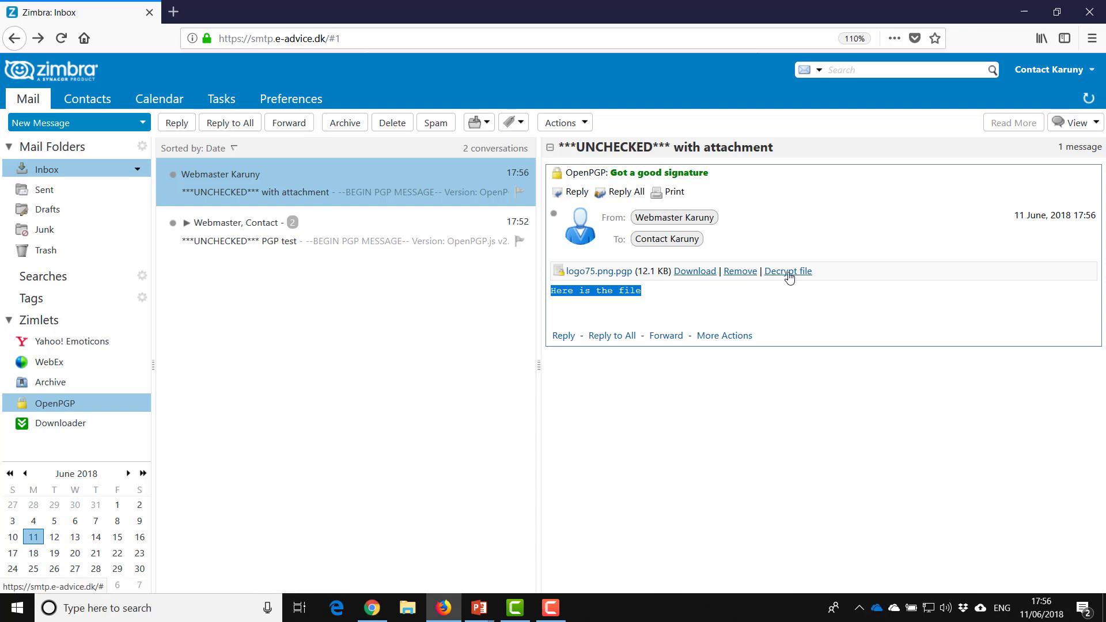
click(788, 274)
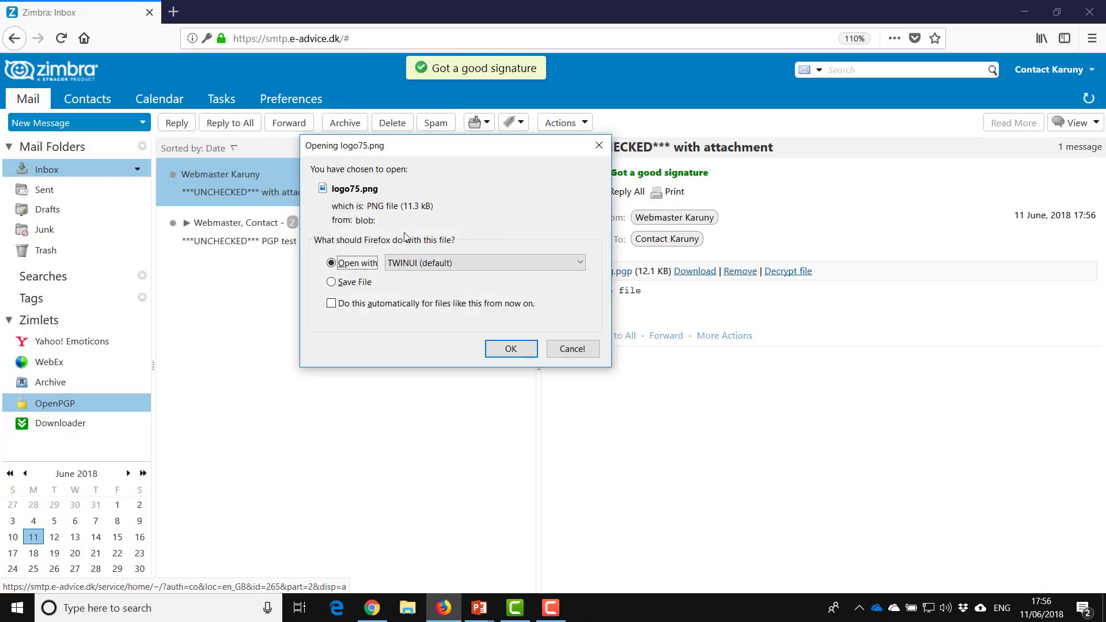
- Open the decrypted logo75.png in Photos to view the Karuny logo, then close Photos
click(512, 350)
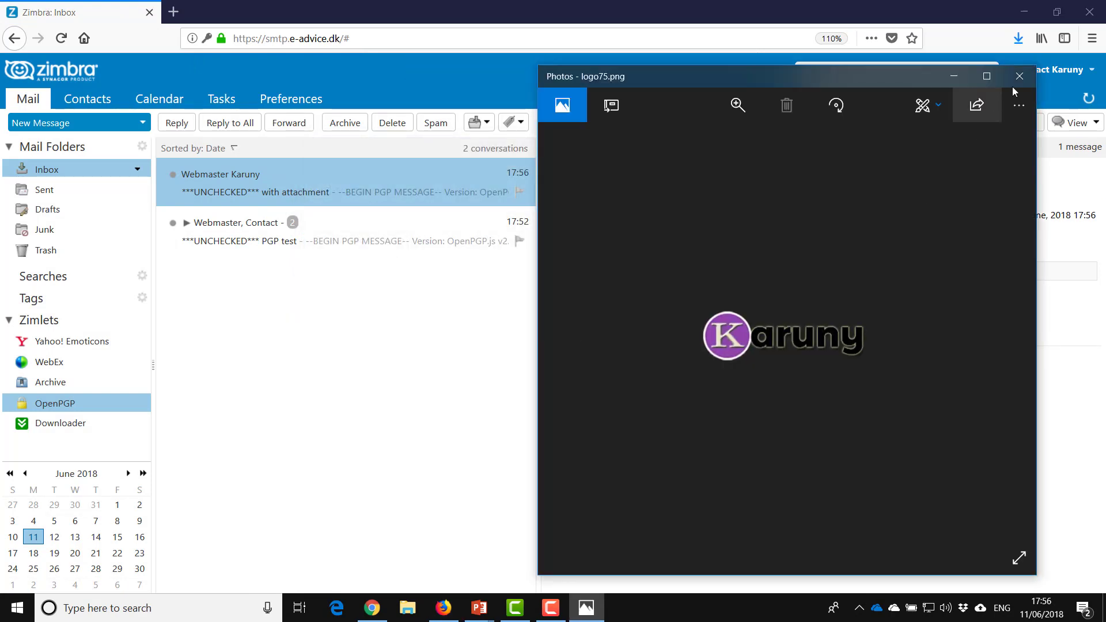
click(1018, 77)
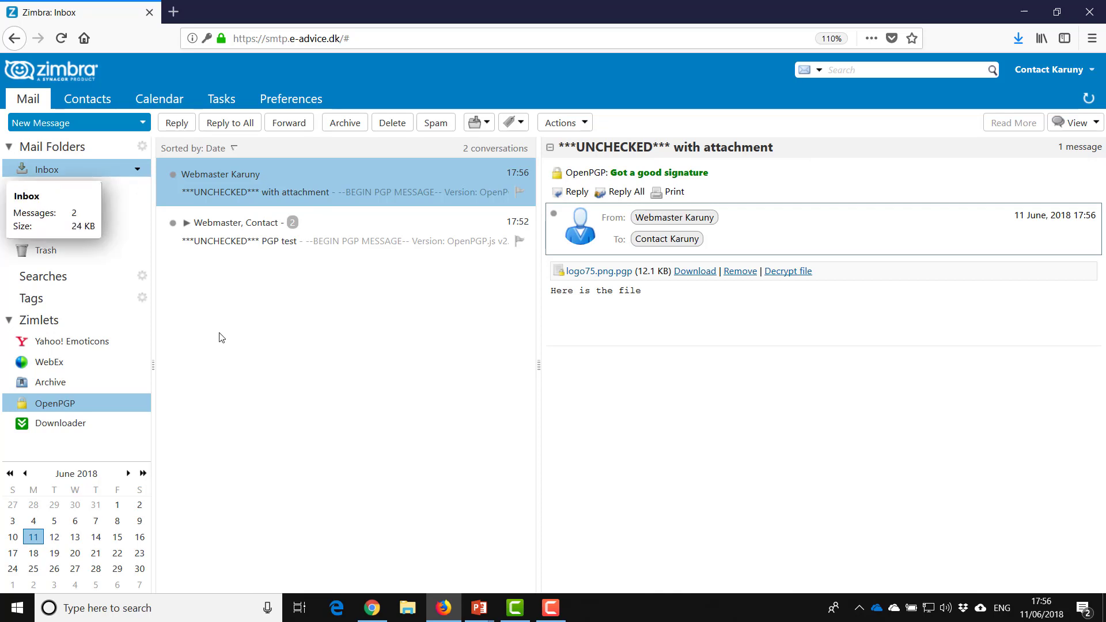
- In the webmaster's OpenPGP Manage Keys, clear the contact's key from Public Key 3 and save
click(372, 606)
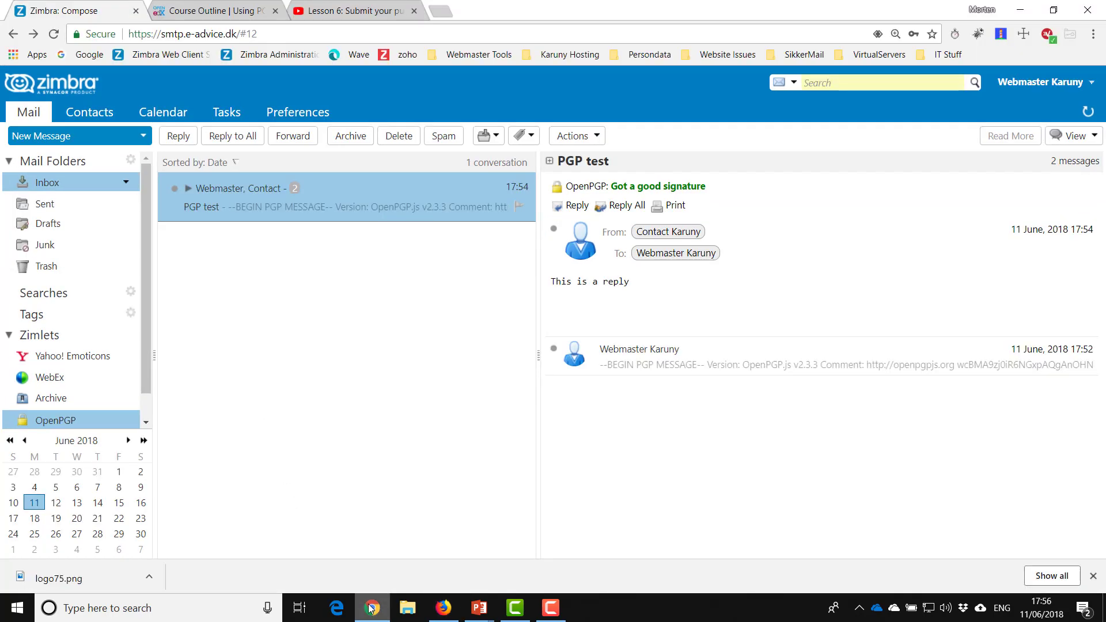
right_click(68, 424)
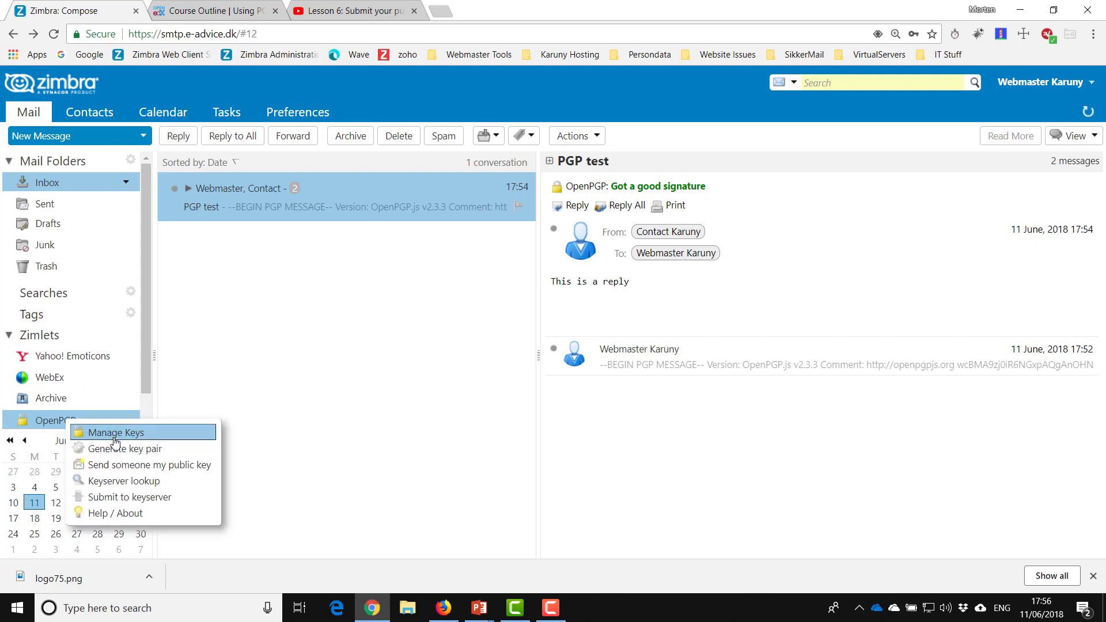
click(109, 432)
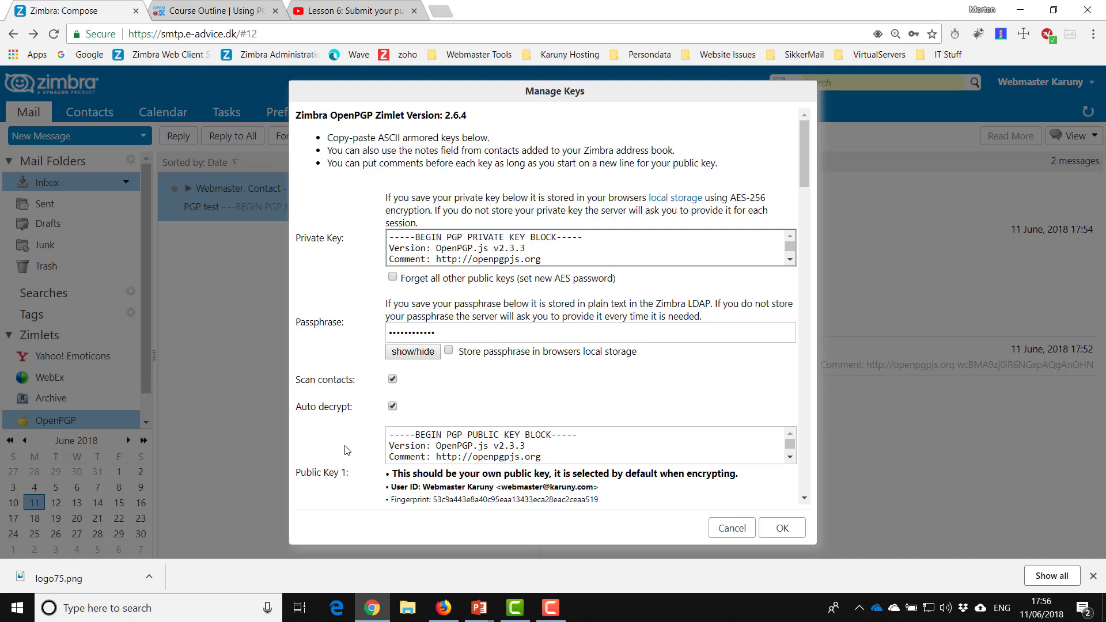
scroll(347, 449, down, 3)
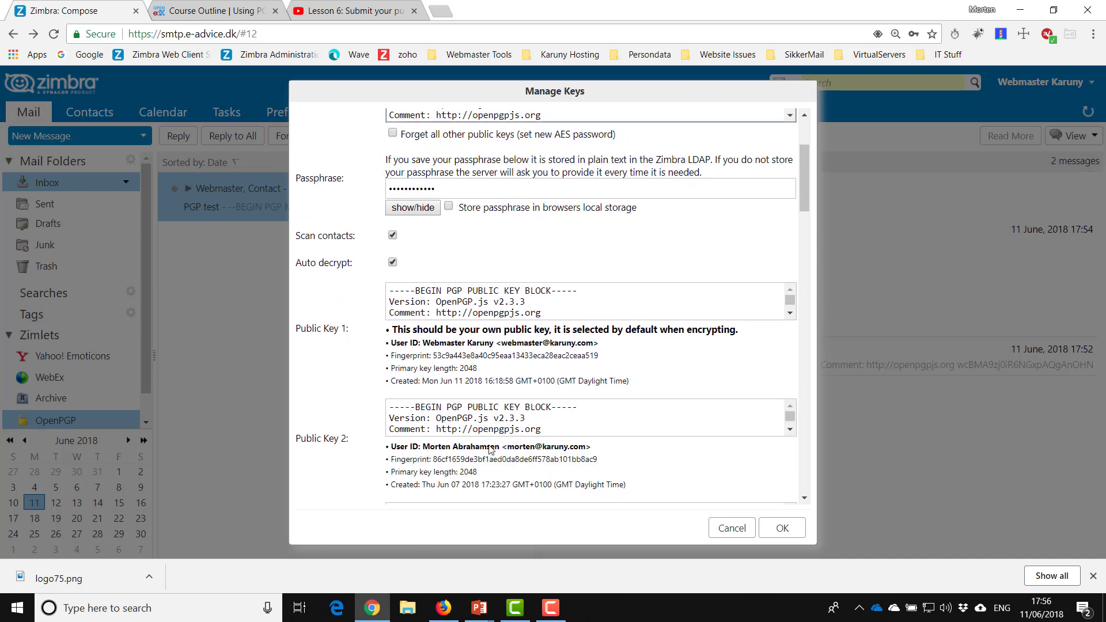
scroll(490, 450, down, 1)
scroll(480, 450, down, 2)
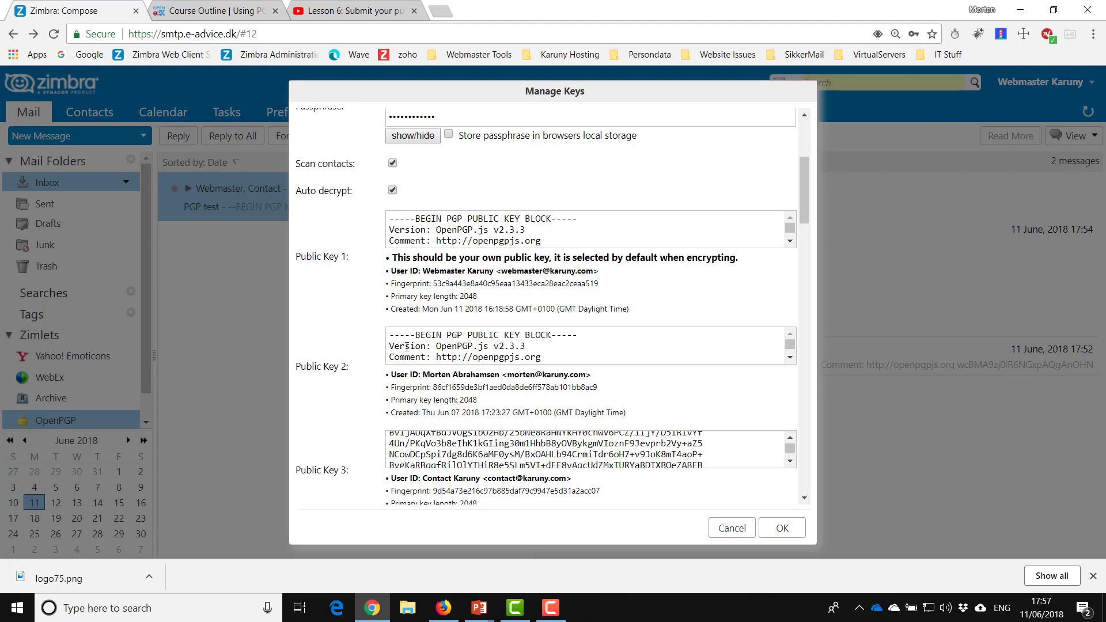
scroll(438, 424, down, 1)
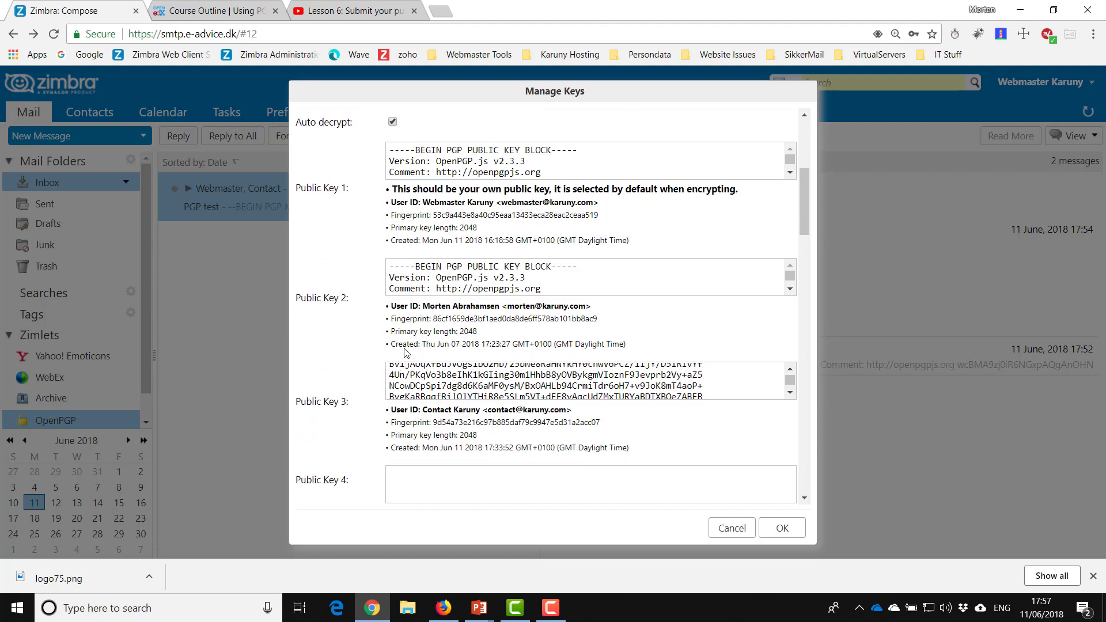
scroll(405, 353, up, 3)
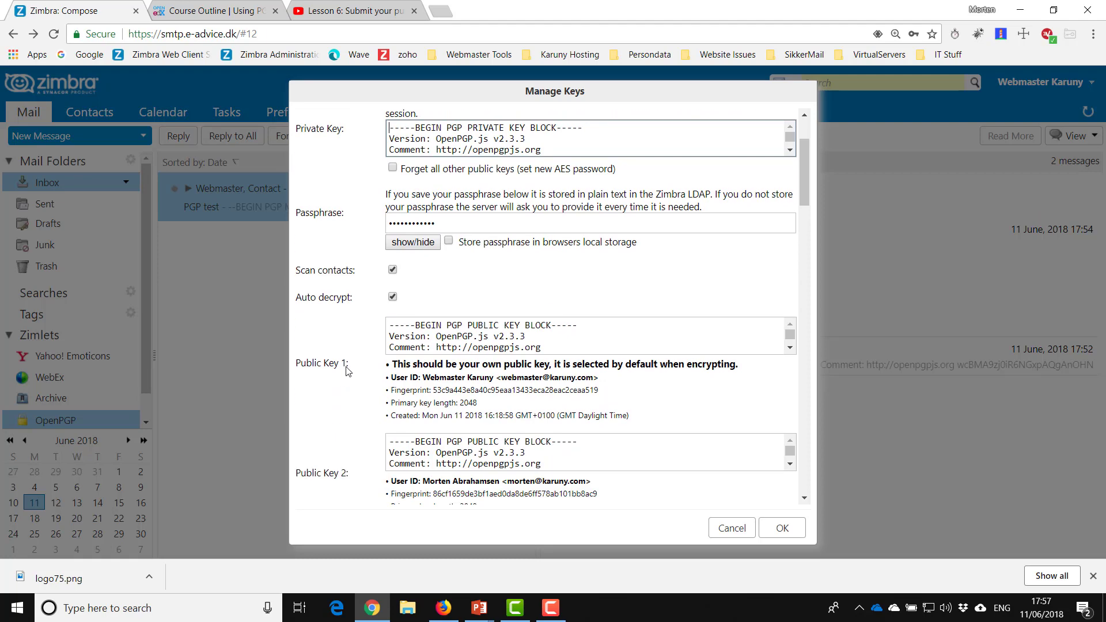
scroll(346, 370, down, 2)
scroll(398, 452, down, 3)
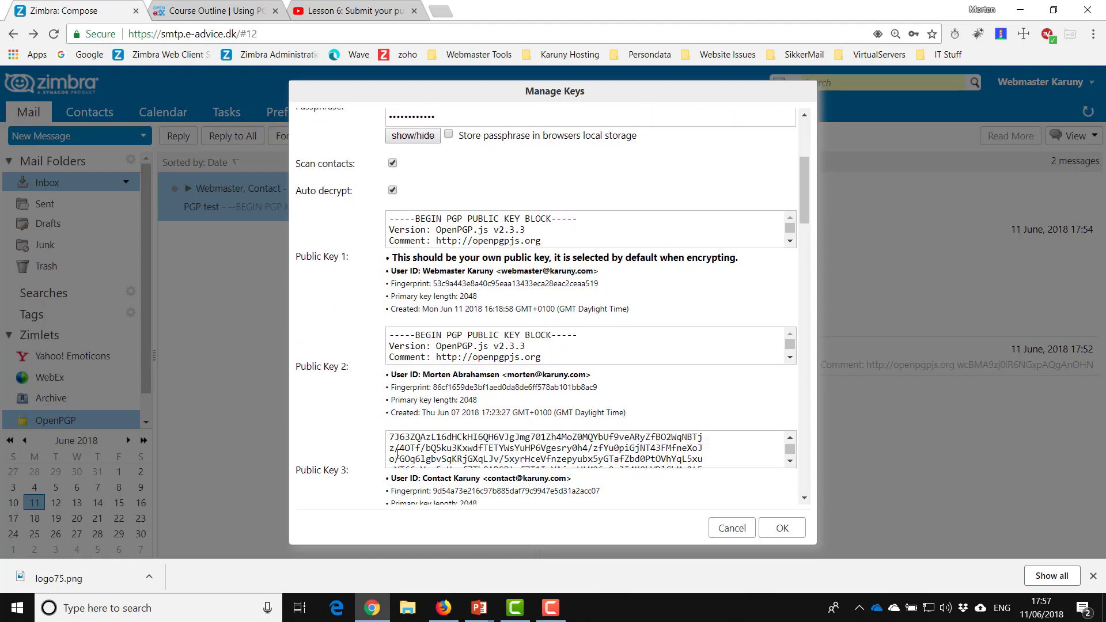
click(410, 448)
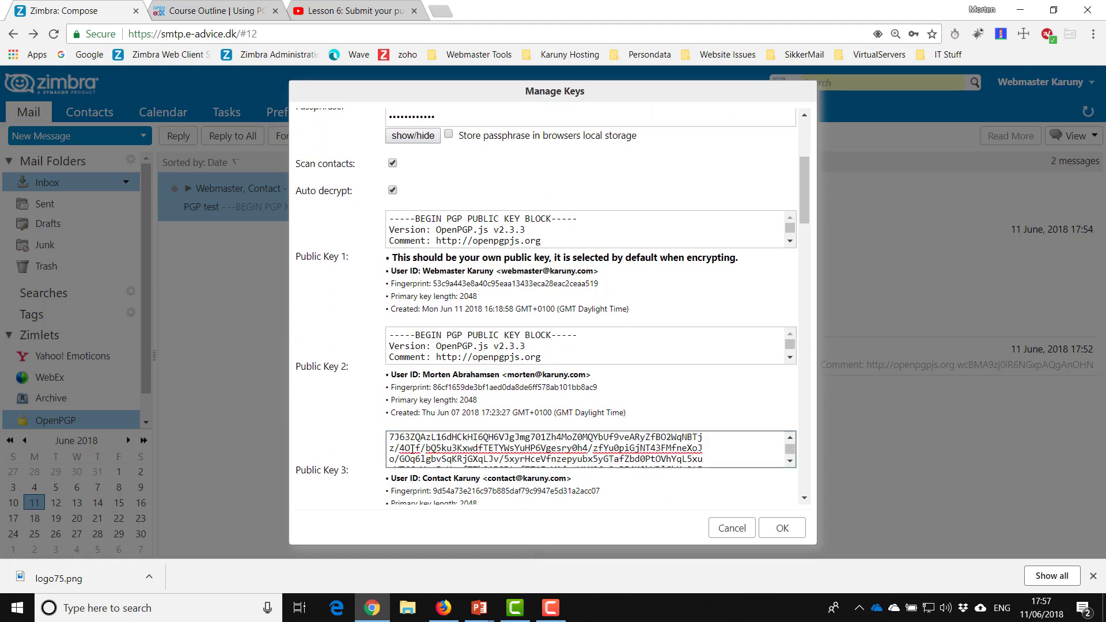
key(ctrl+a)
key(Delete)
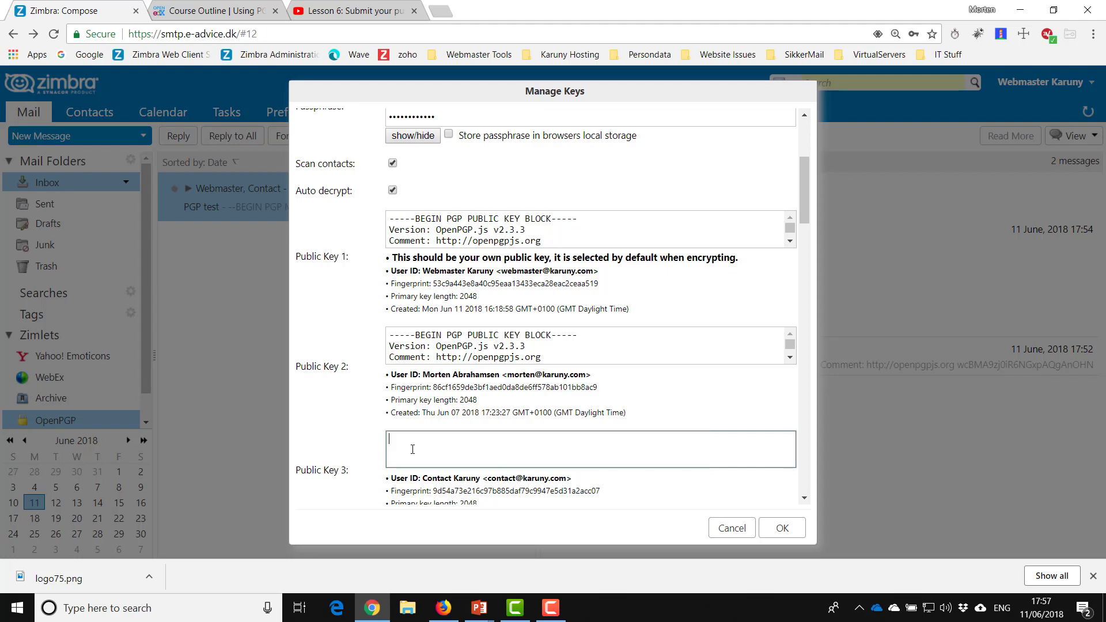
click(781, 527)
- Reopen Manage Keys to confirm the Public Key 3 slot is empty, then cancel
right_click(65, 420)
click(95, 426)
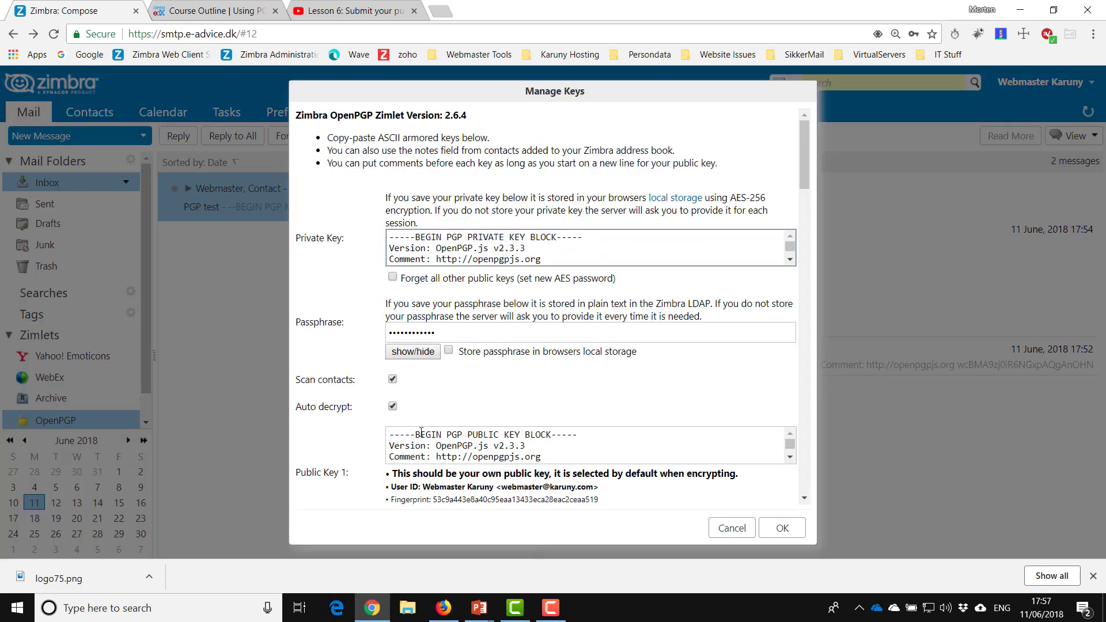
scroll(403, 447, down, 3)
scroll(344, 464, down, 3)
scroll(344, 464, down, 5)
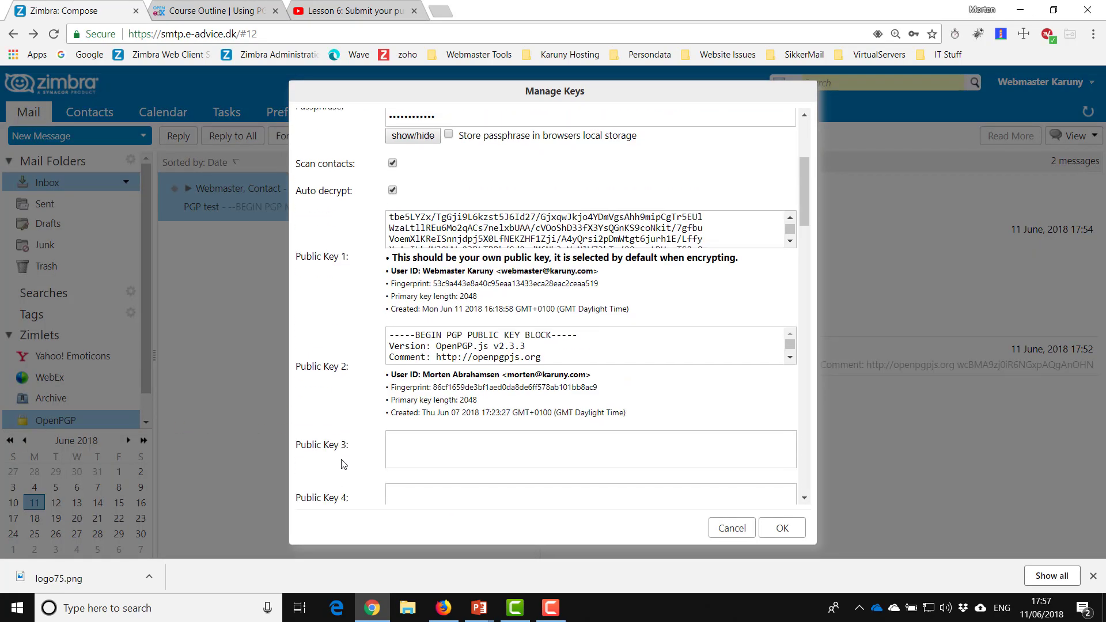
click(715, 528)
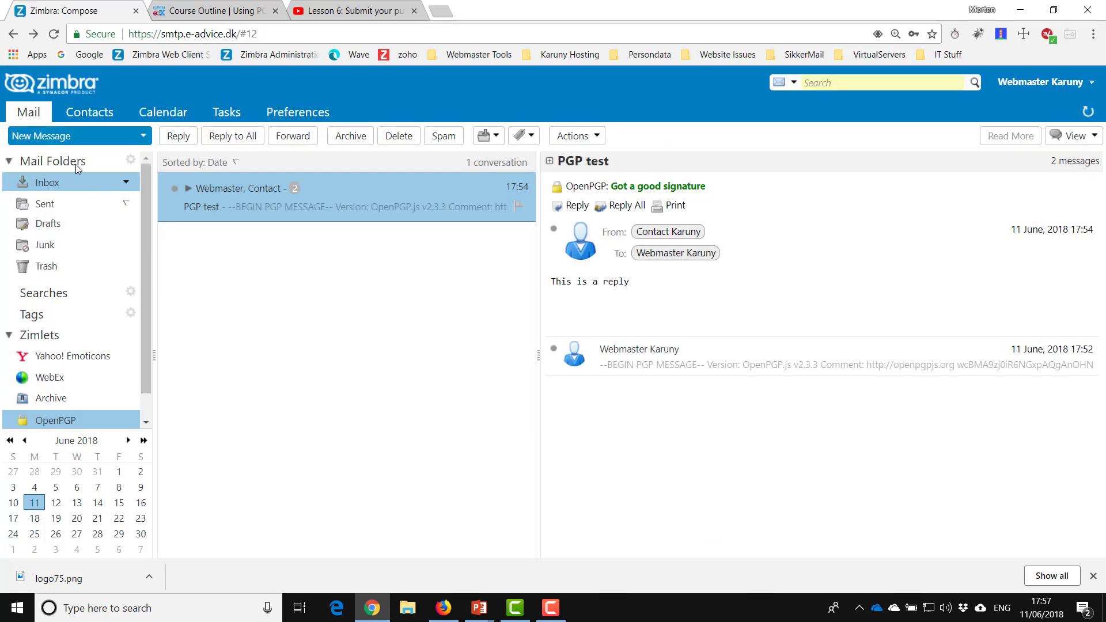
- Start a new email to the contact account with subject and body 'signed message'
click(60, 138)
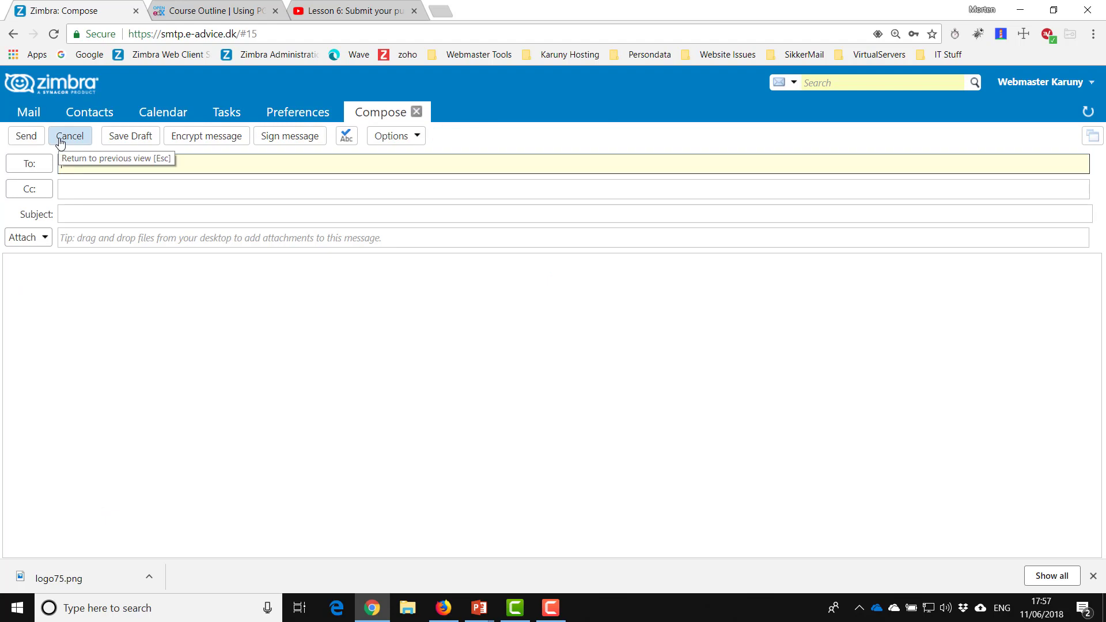
text(contact)
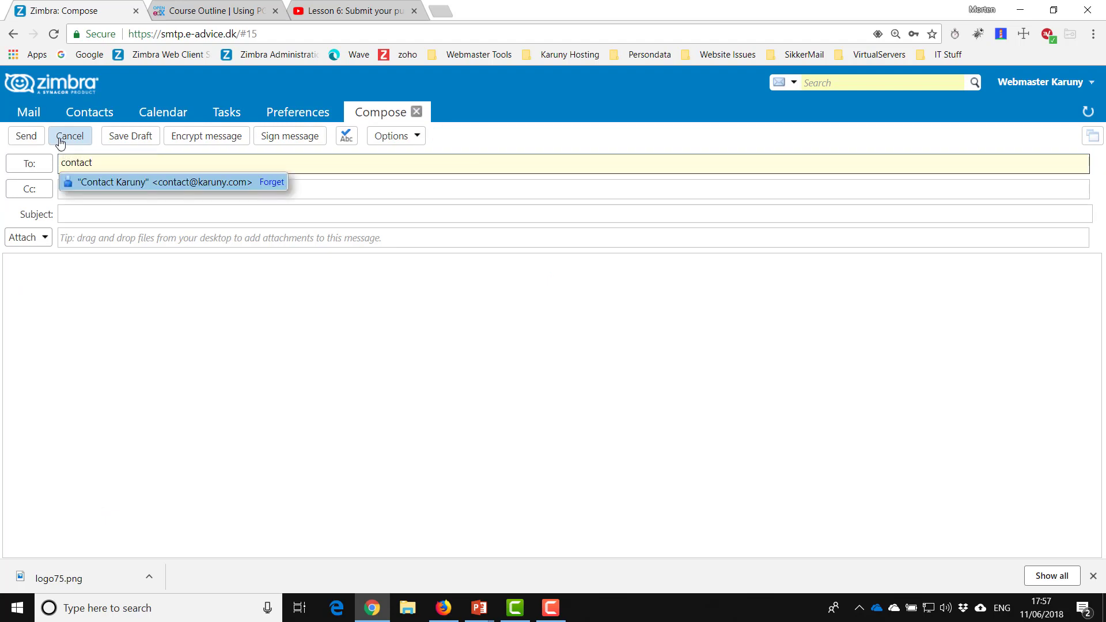
click(105, 182)
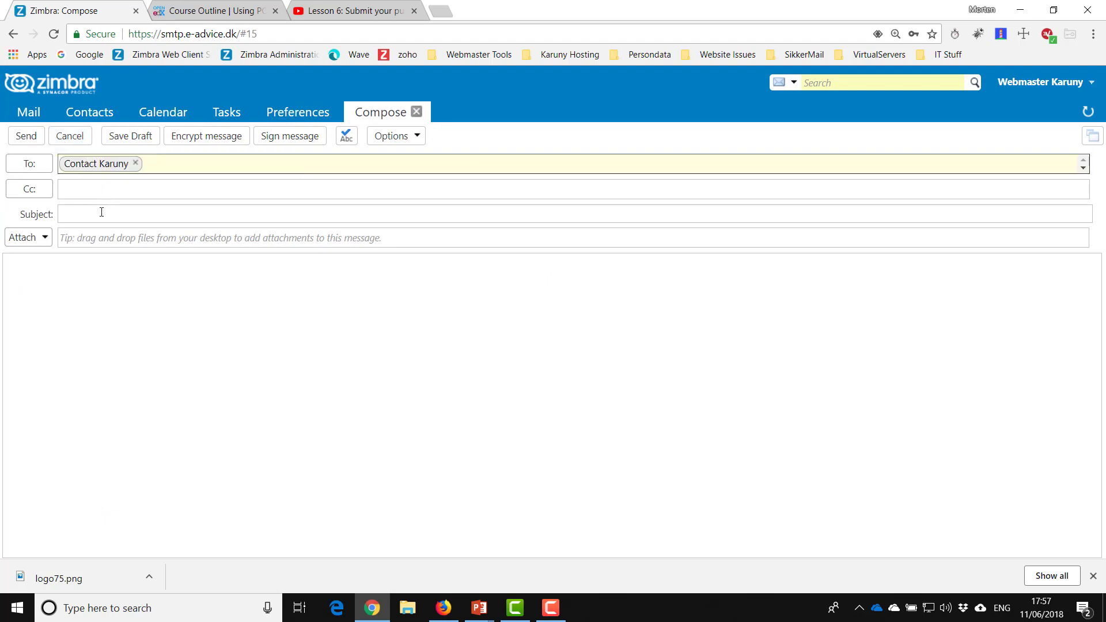
click(101, 213)
text(signed)
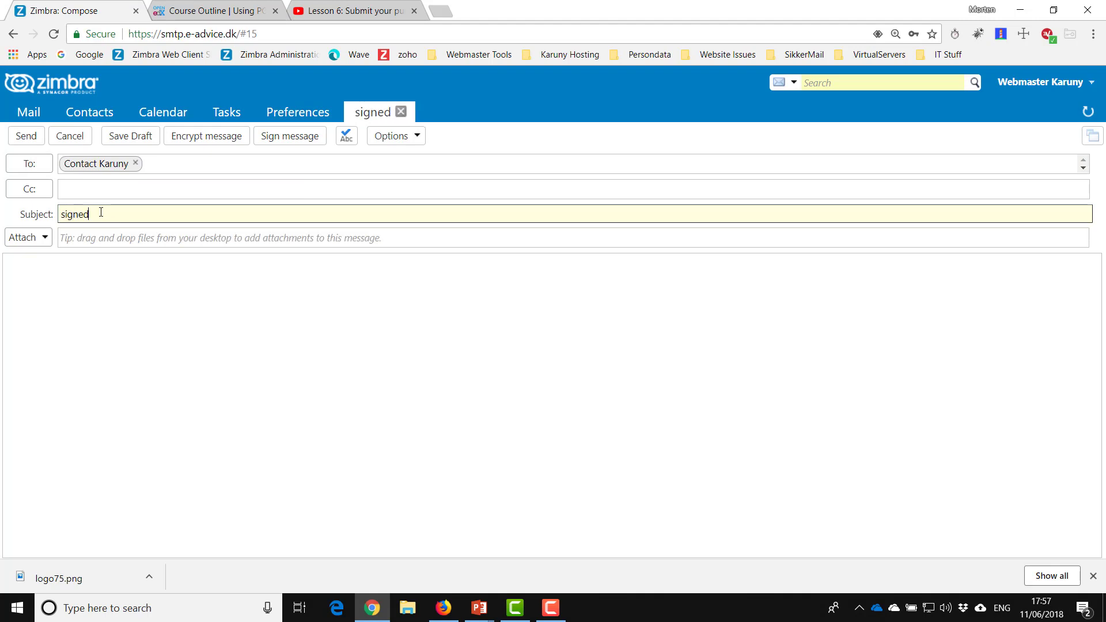
text( message)
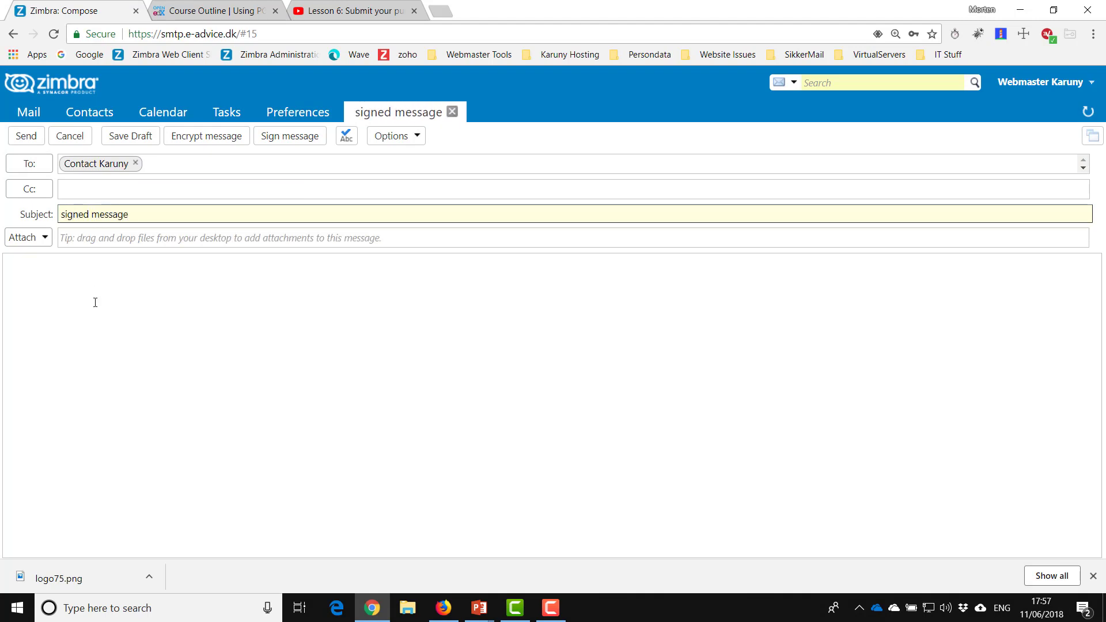
click(95, 302)
text(signed message)
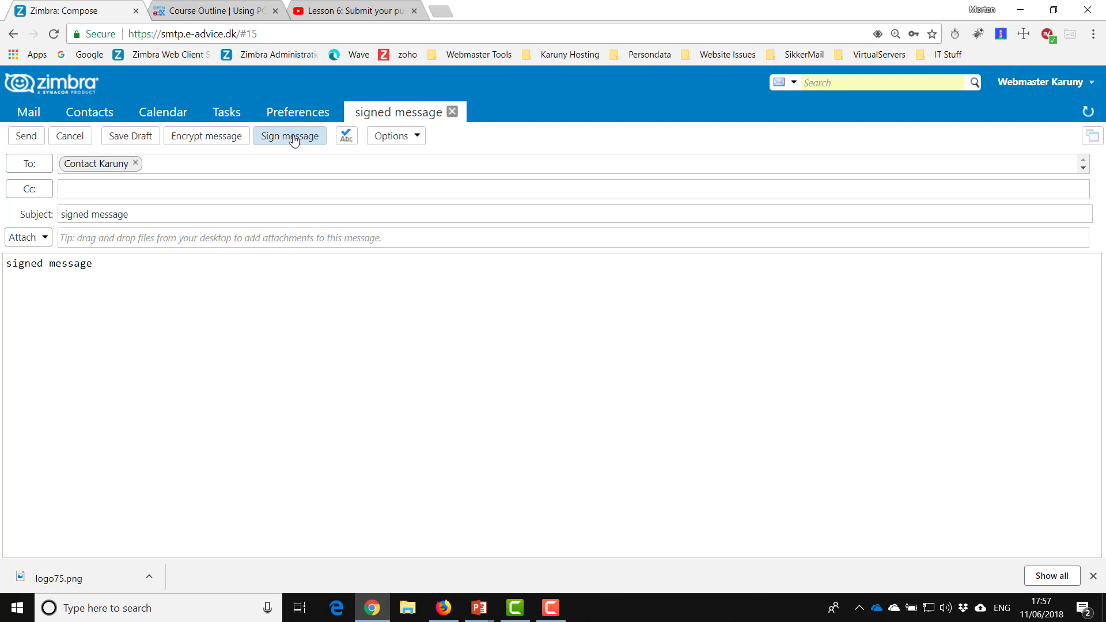
- Sign the message with the webmaster's private key and send it unencrypted
click(290, 136)
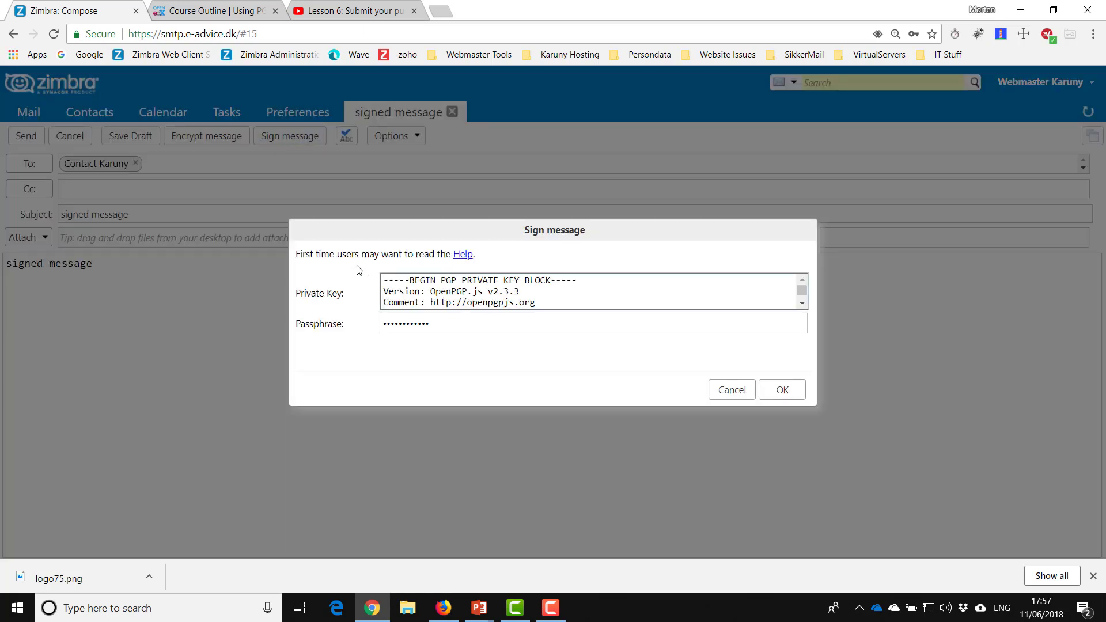
click(780, 390)
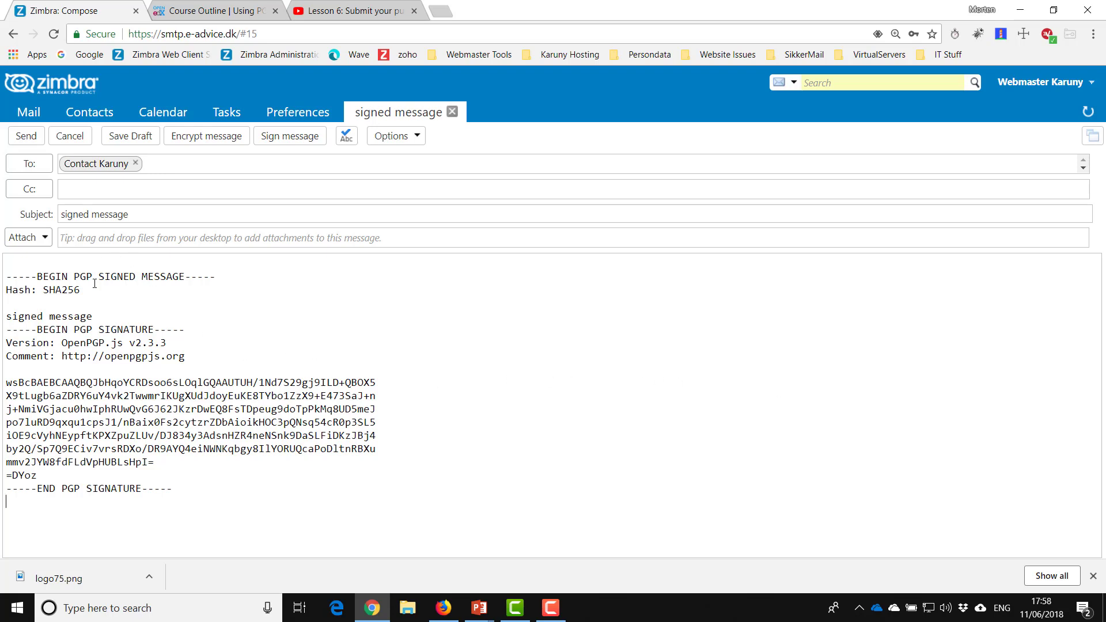
drag(6, 315, 94, 315)
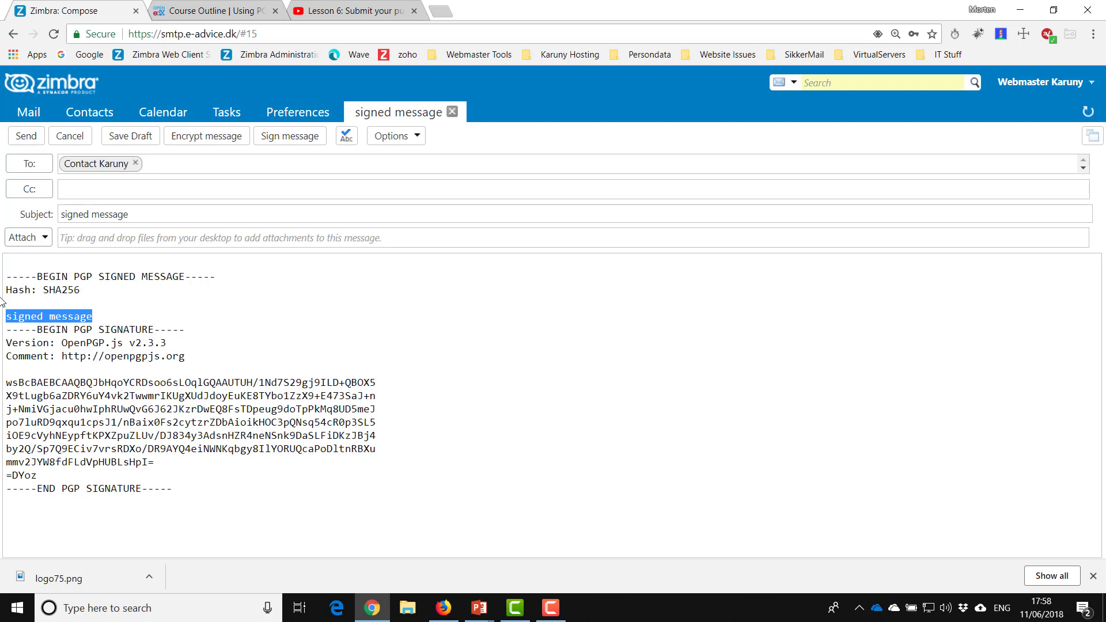
click(26, 136)
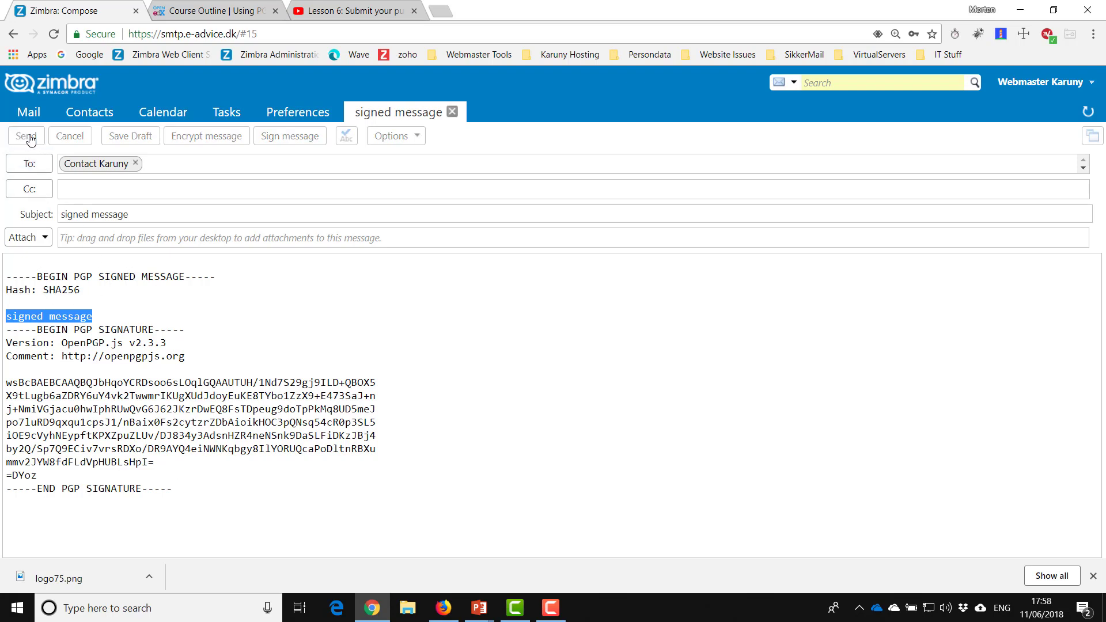
click(443, 608)
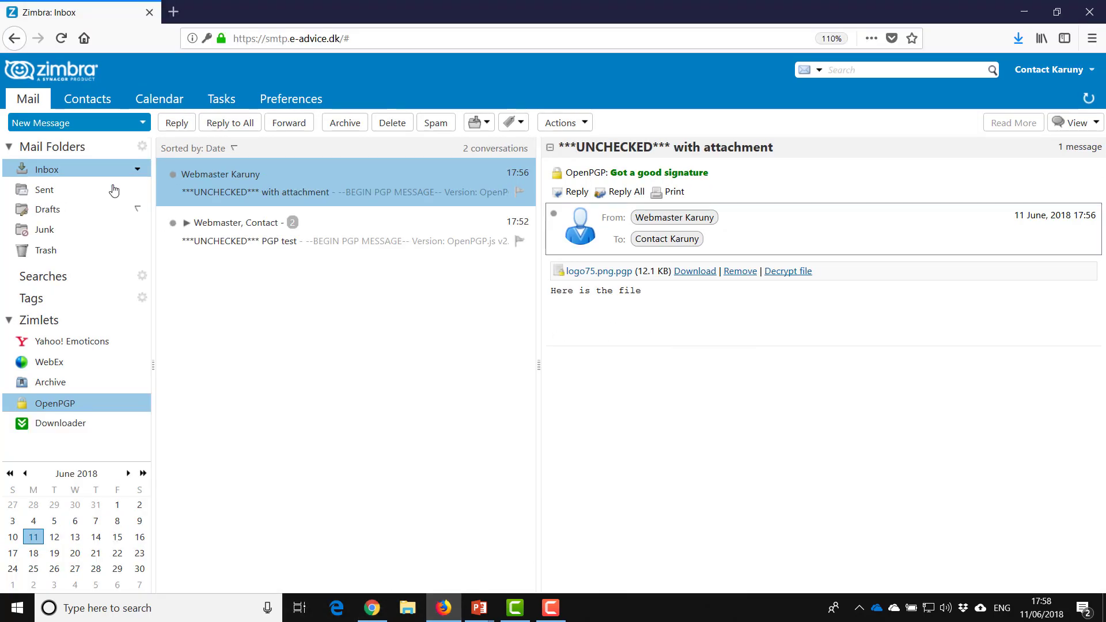
click(1088, 101)
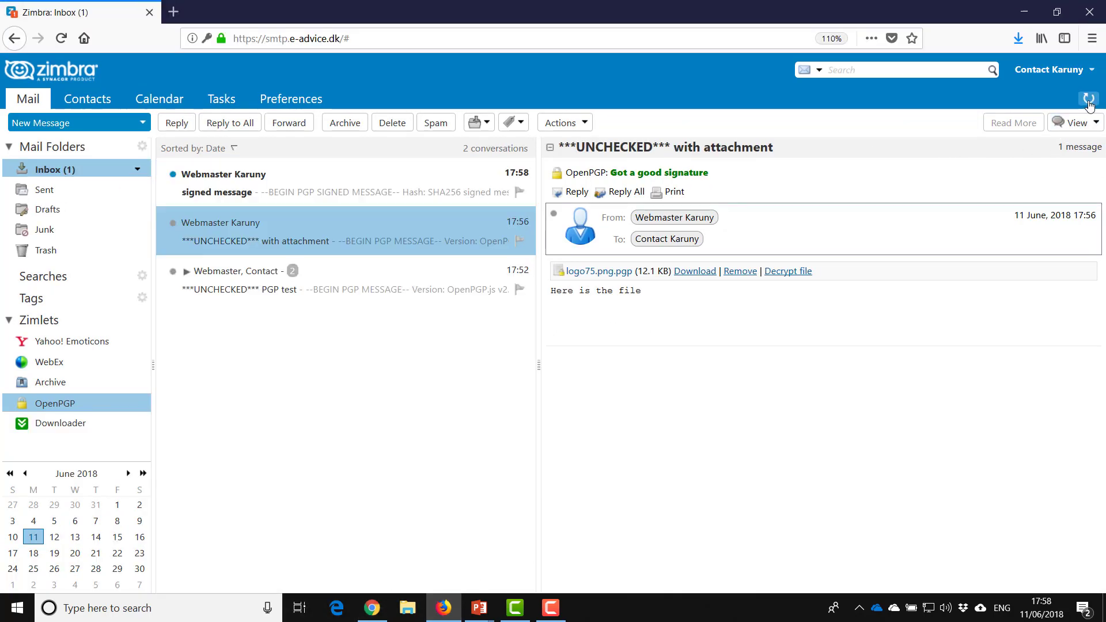
click(226, 182)
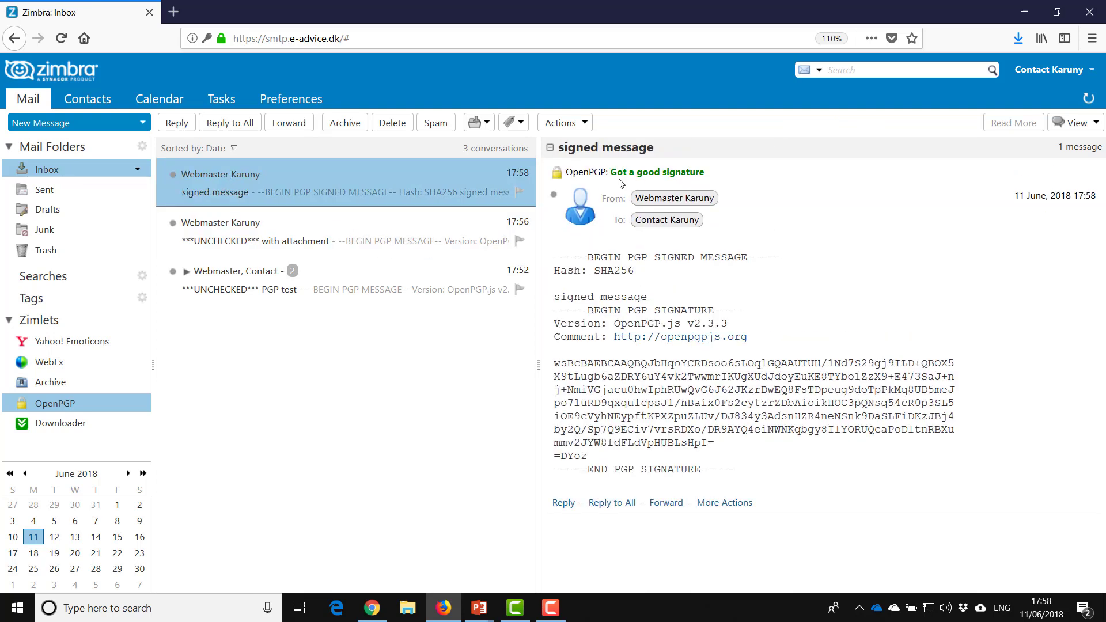
triple_click(557, 298)
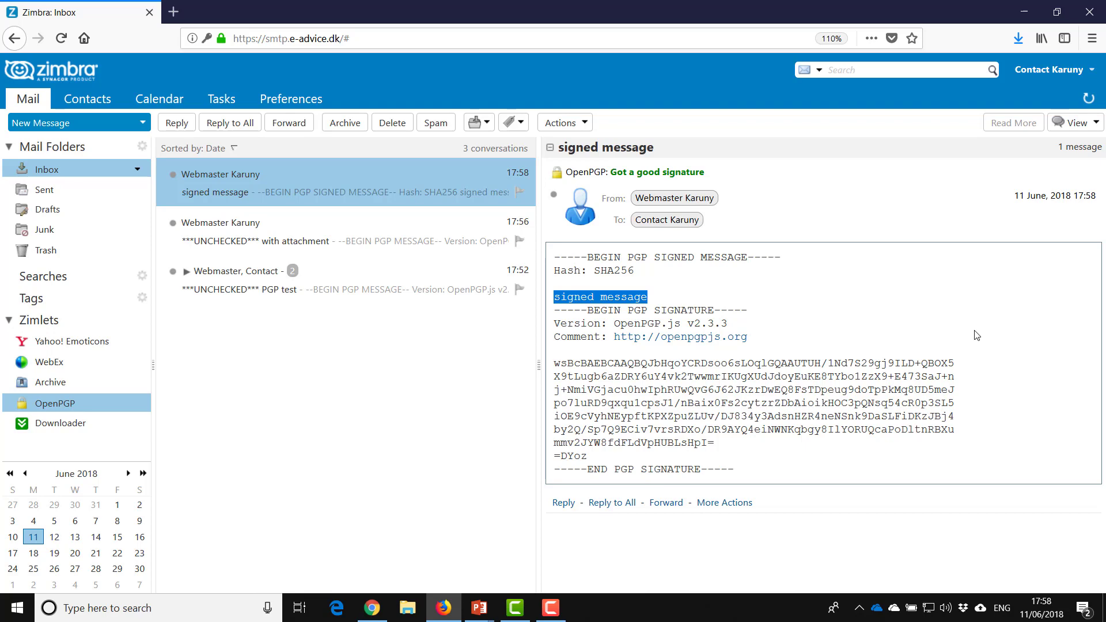
click(374, 609)
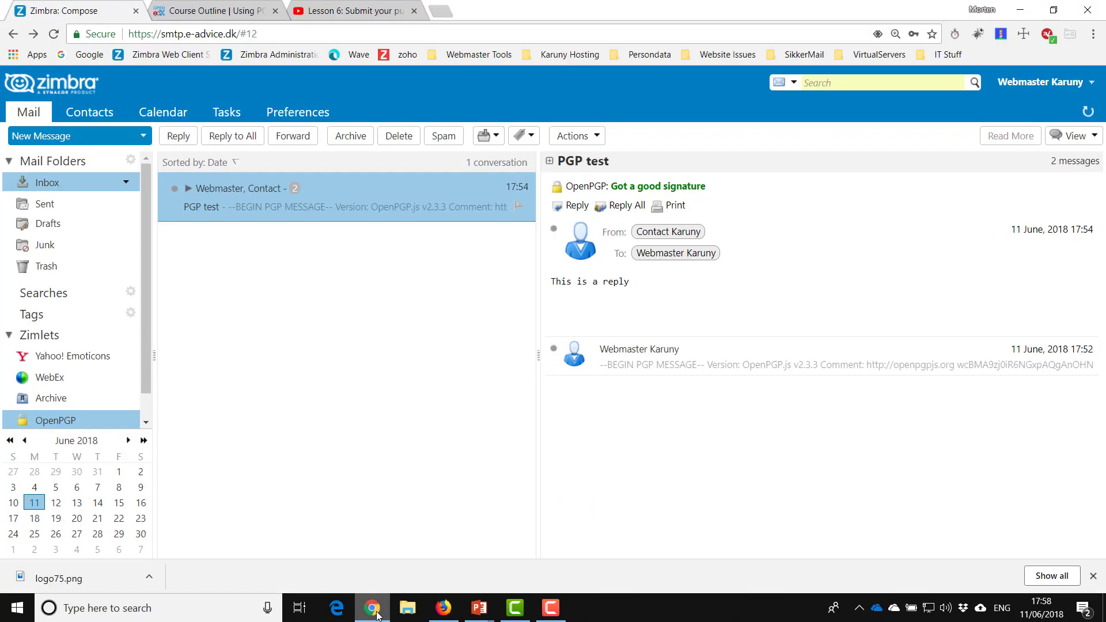